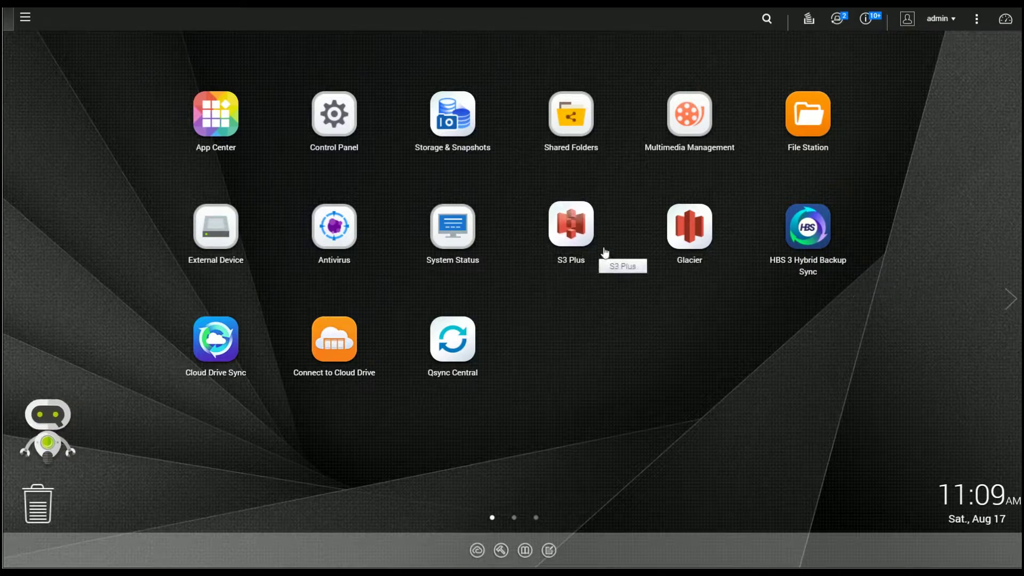
# Launch Hybrid Backup Sync 3 from the desktop and switch to its Backup & Restore section.
pyautogui.click(809, 223)
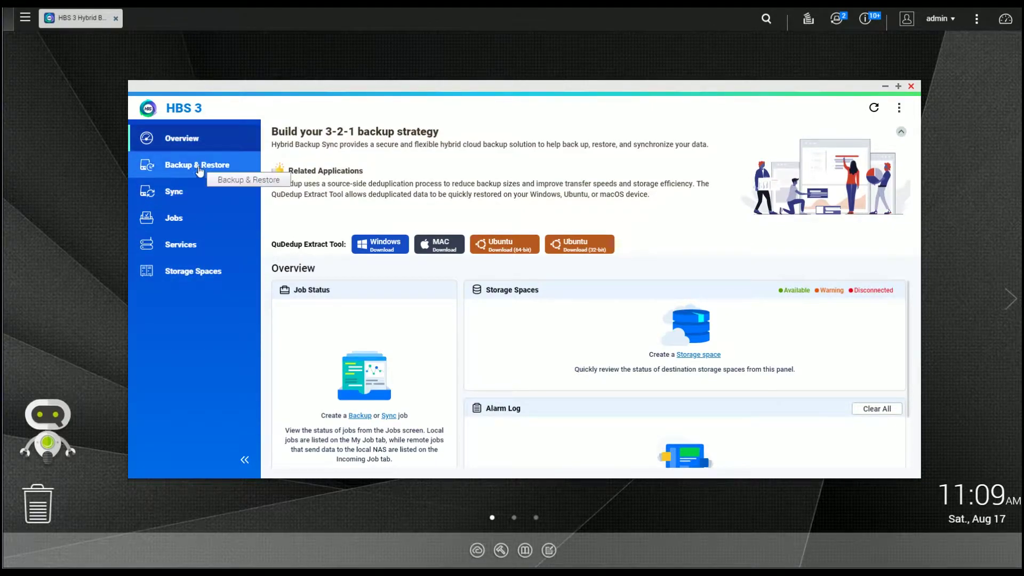
pyautogui.click(200, 170)
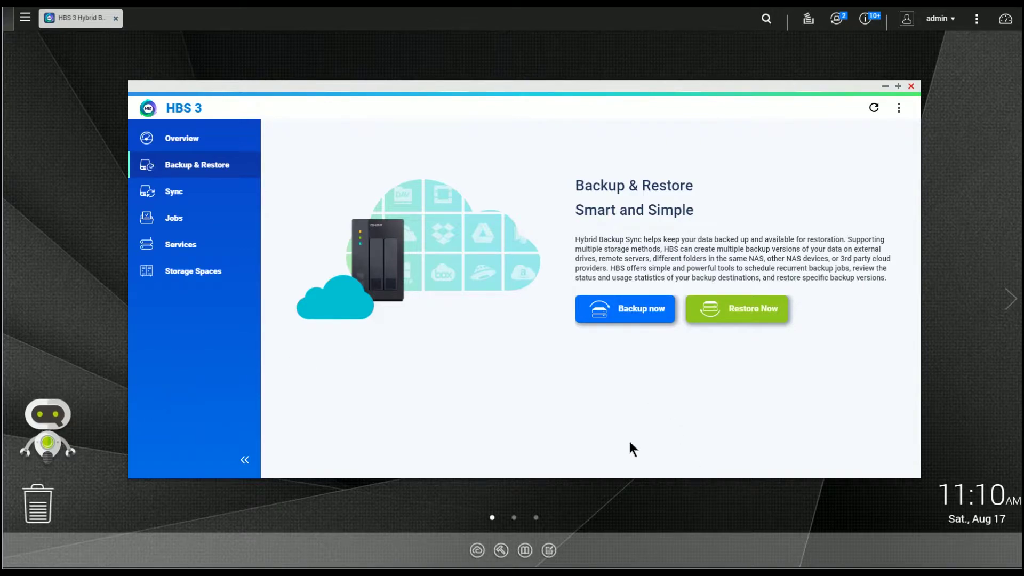
# Start a new backup job with P-Data as the source folder and advance to destination selection.
pyautogui.click(648, 314)
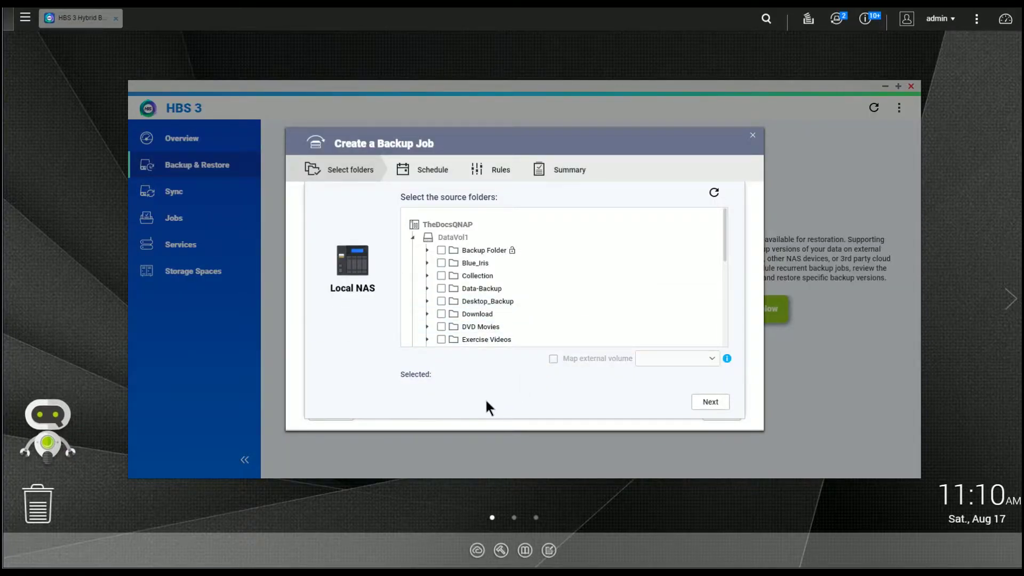
pyautogui.scroll(-2, 476, 315)
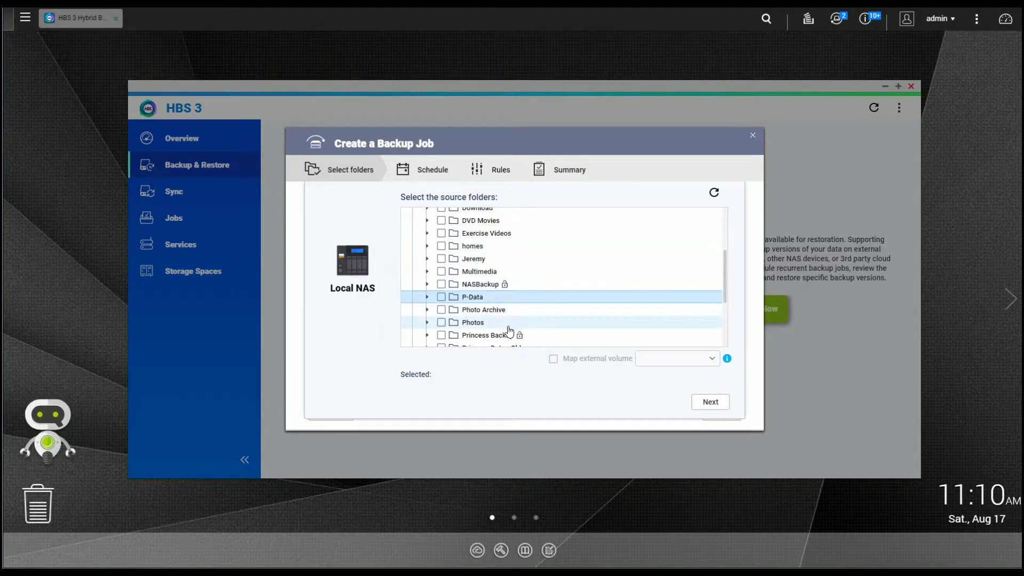
pyautogui.click(448, 300)
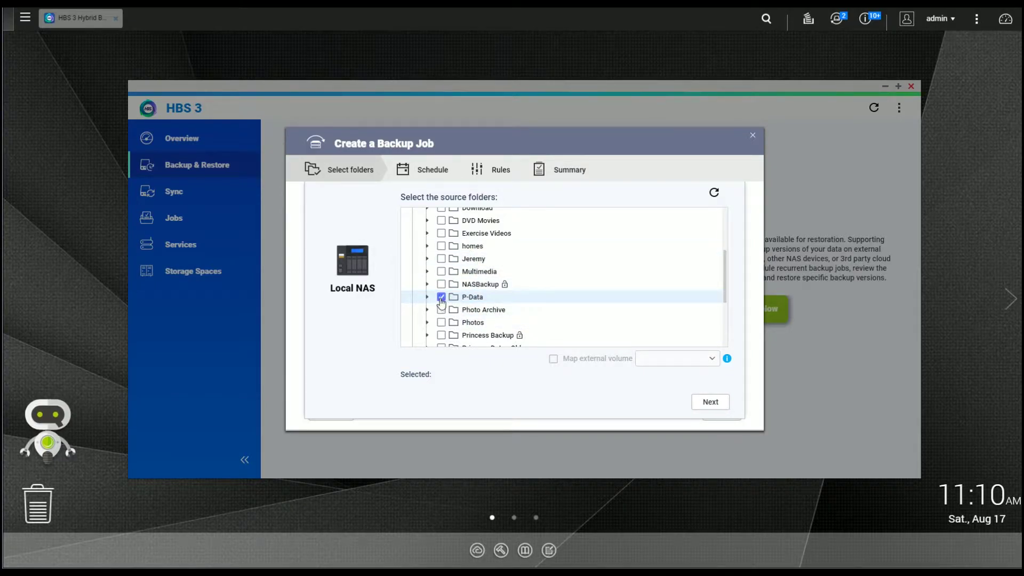
pyautogui.click(705, 405)
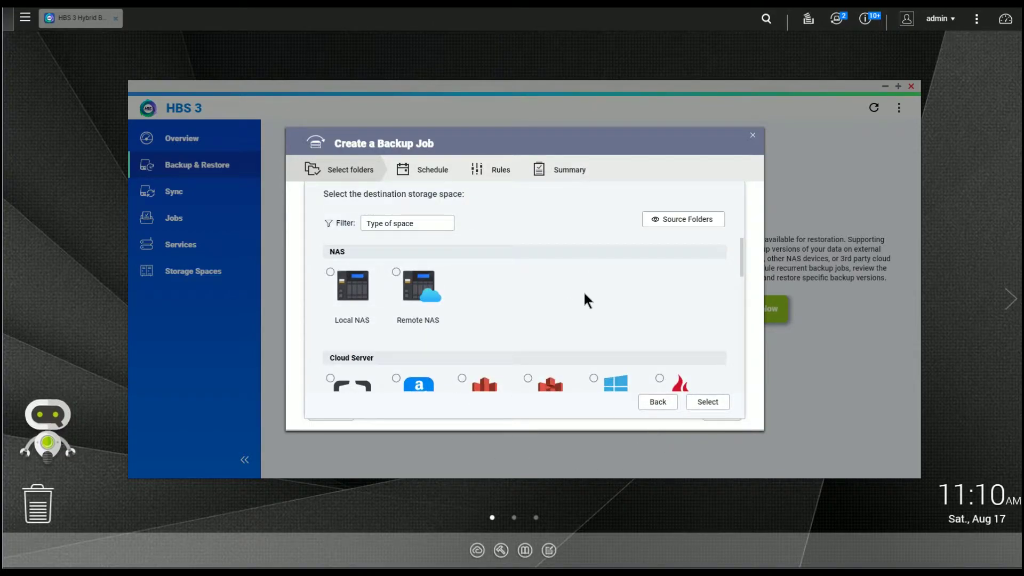
pyautogui.scroll(-8, 640, 307)
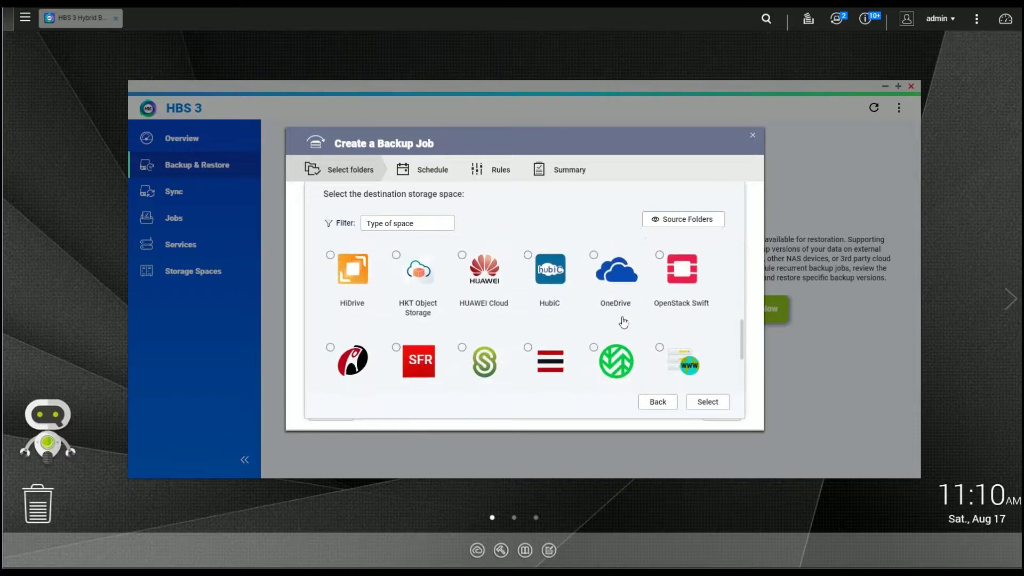
pyautogui.scroll(-2, 618, 319)
pyautogui.scroll(10, 613, 318)
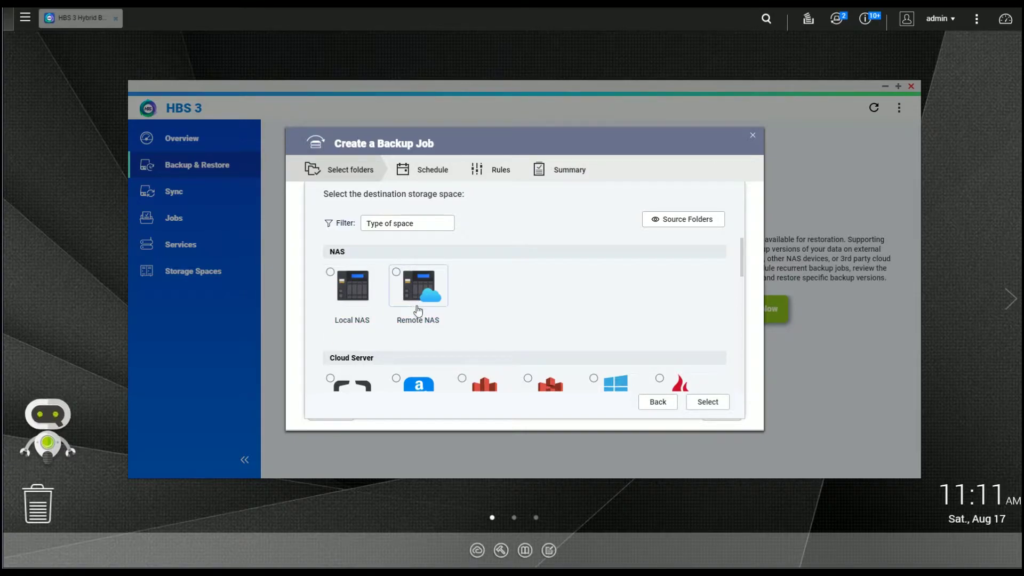
# Create the Remote NAS 1 storage space by entering its IP, detecting the server, and supplying the password.
pyautogui.click(396, 272)
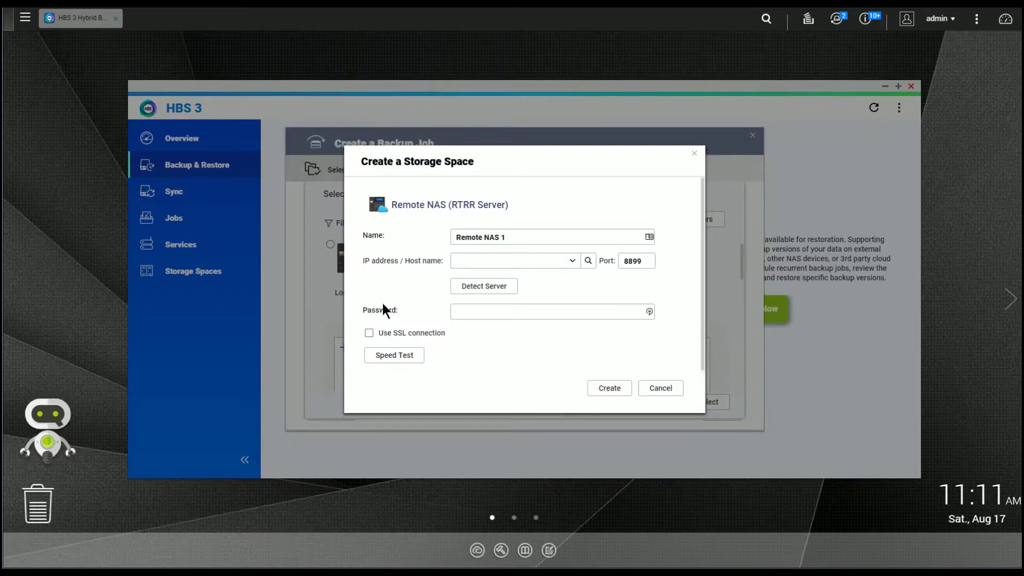
pyautogui.write('192.168.')
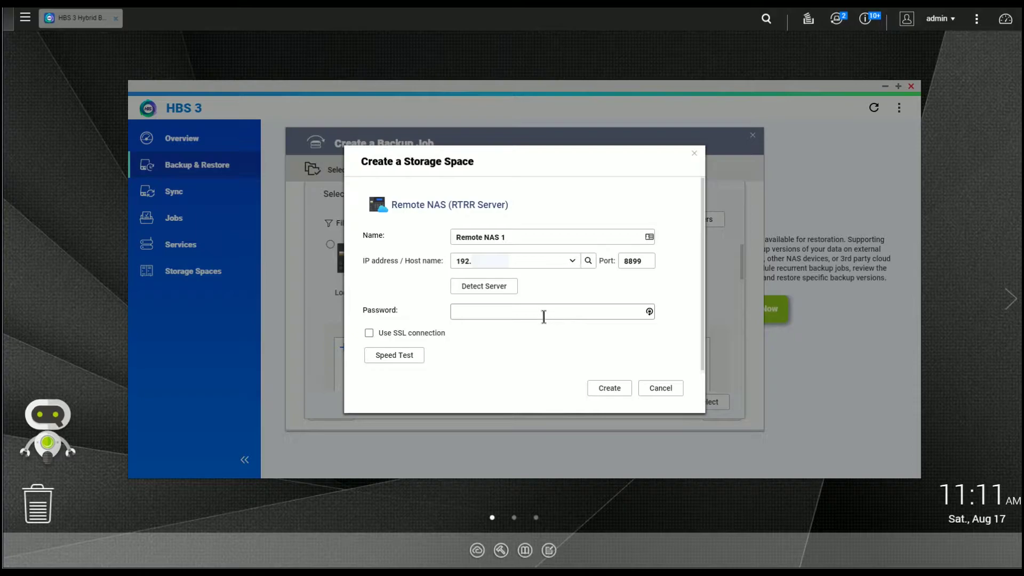
pyautogui.click(483, 288)
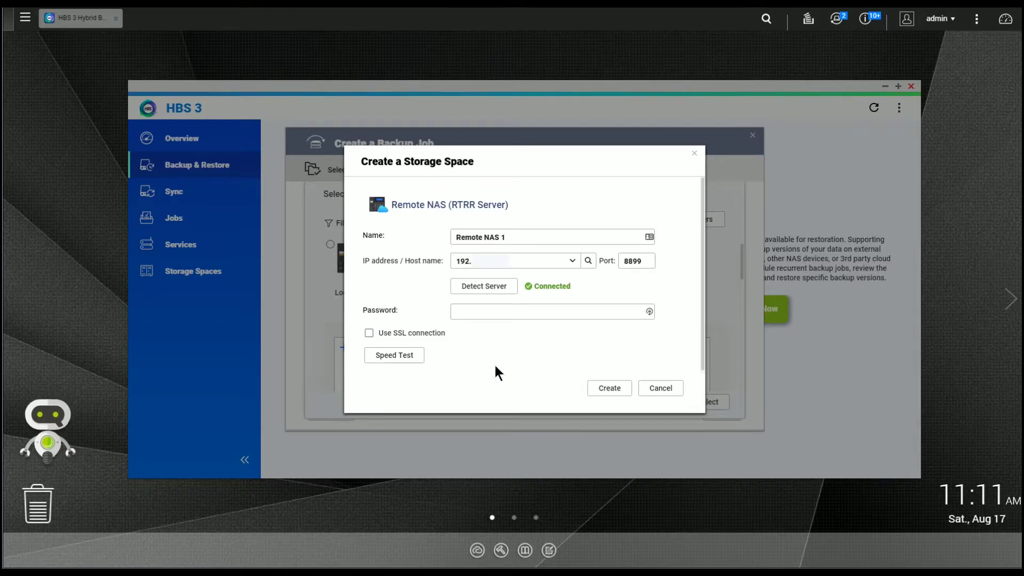
pyautogui.click(608, 393)
pyautogui.click(559, 313)
pyautogui.write('••••••••••')
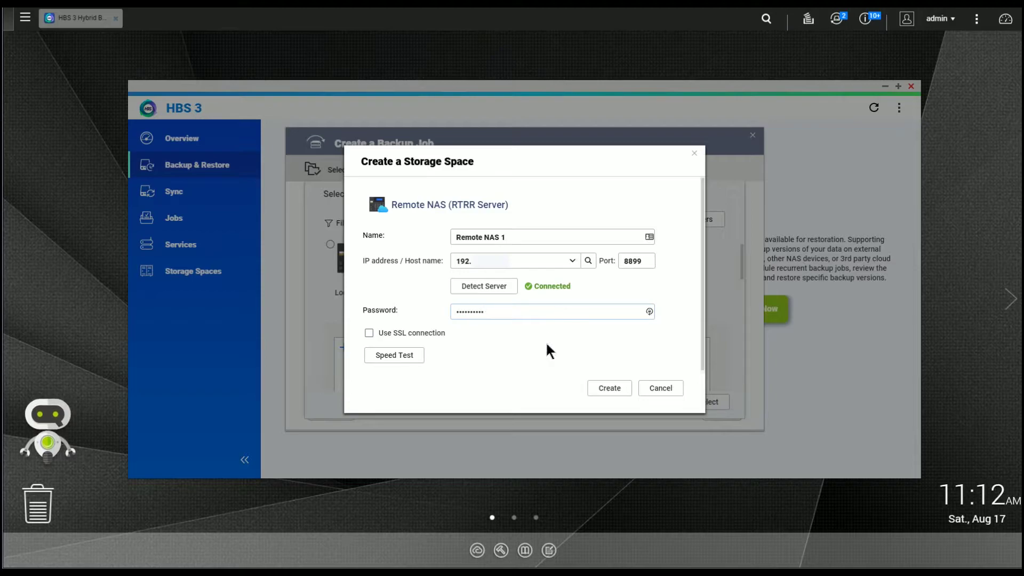
pyautogui.click(597, 389)
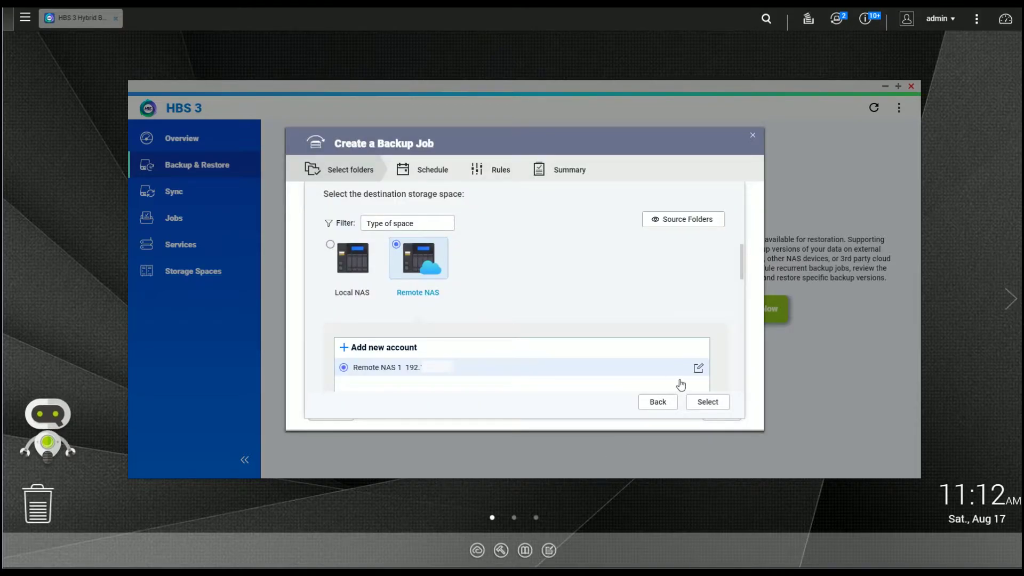
# Confirm Remote NAS 1 and add /USB Import as the backup's destination folder.
pyautogui.click(704, 407)
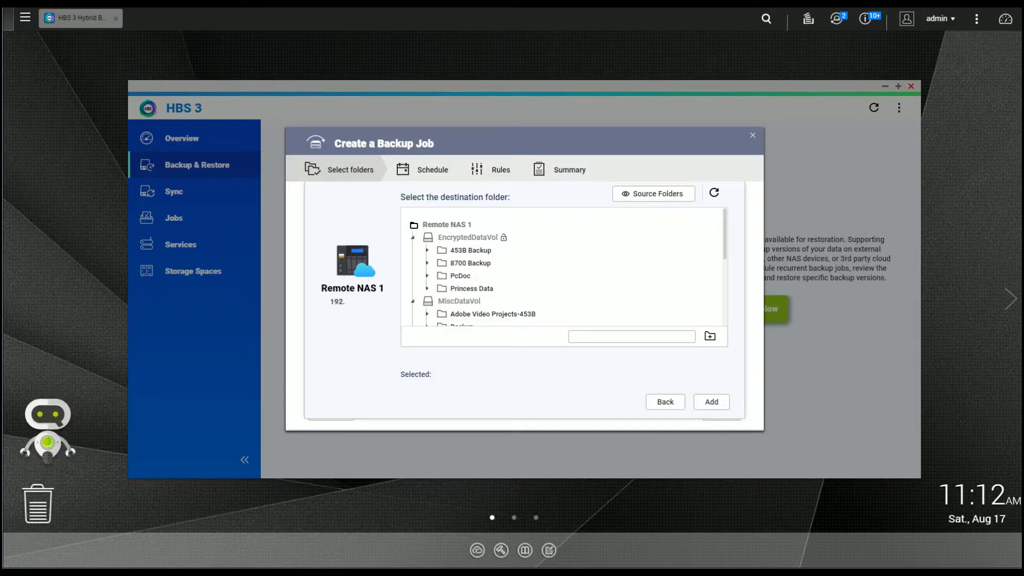
pyautogui.scroll(-3, 469, 315)
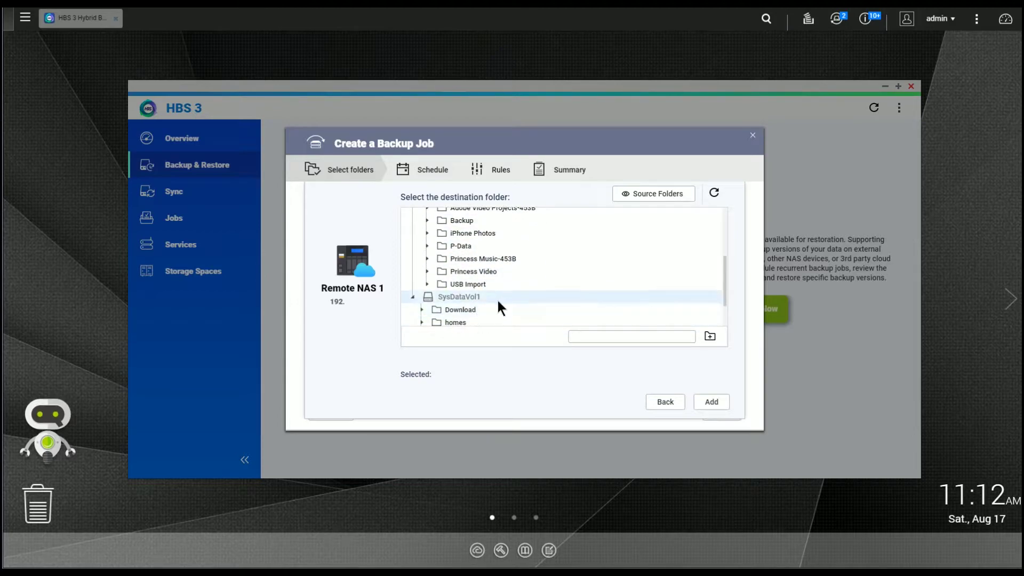
pyautogui.click(451, 288)
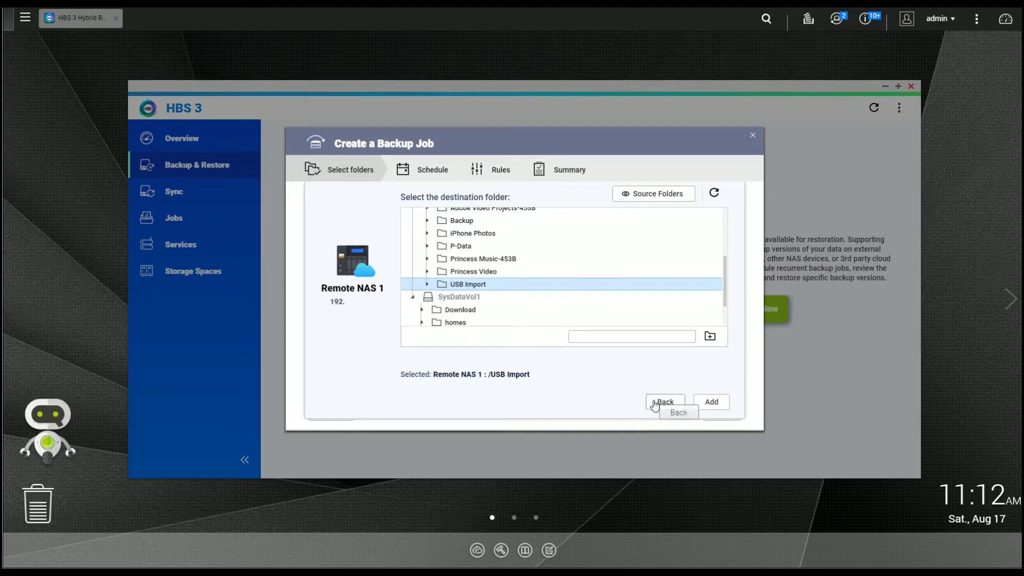
pyautogui.click(700, 404)
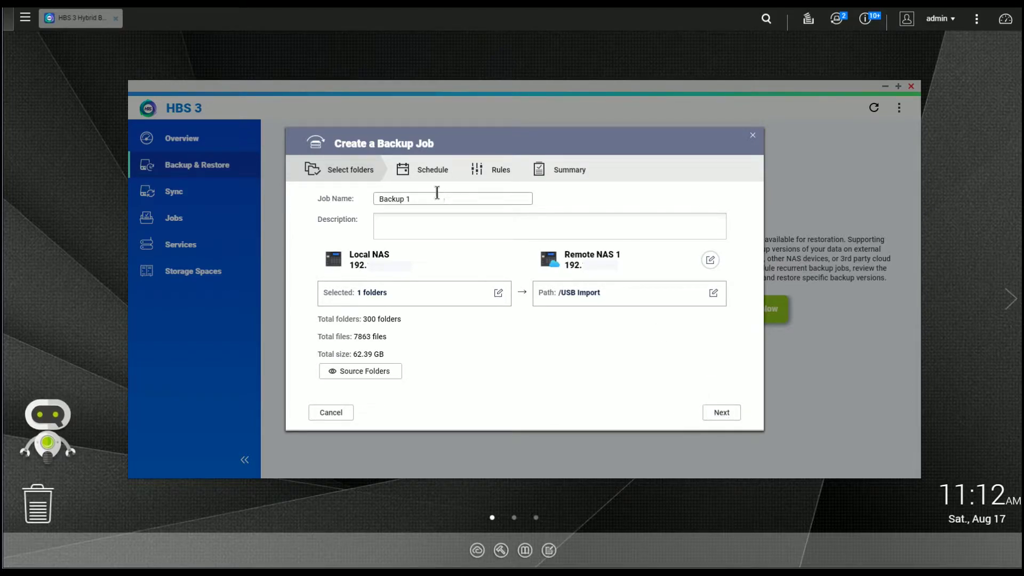
# Replace the default job name 'Backup 1' with 'Test Backup' and proceed to scheduling.
pyautogui.moveTo(412, 199); pyautogui.dragTo(396, 205)
pyautogui.write('Test')
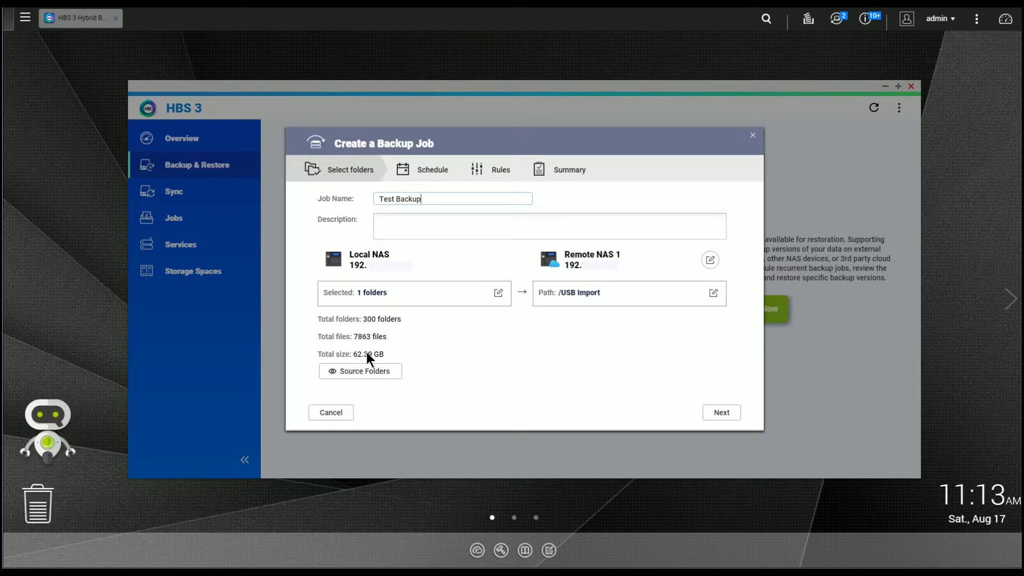
pyautogui.click(707, 416)
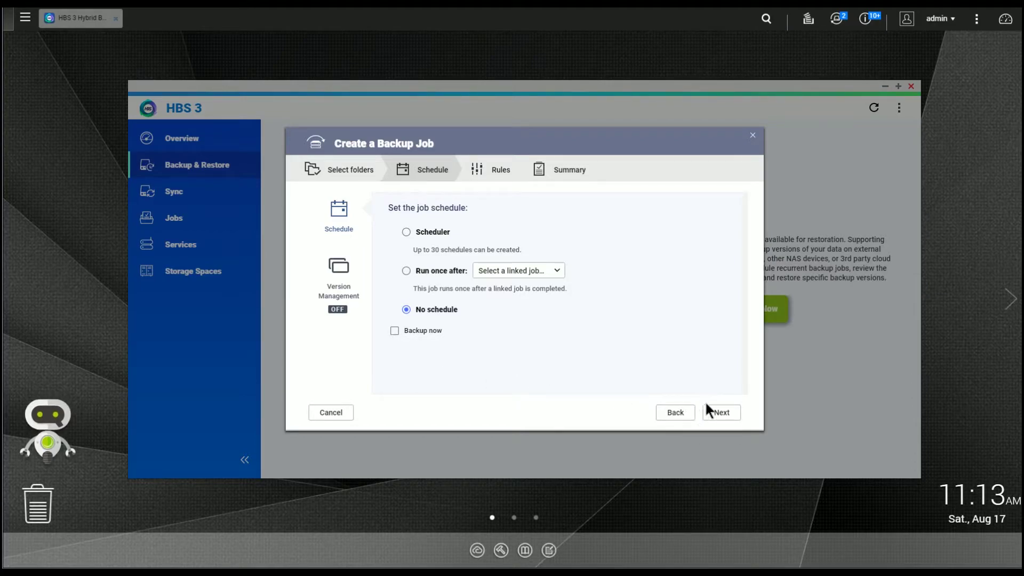
# Keep No schedule and advance to Rules, leaving Don't apply filters and Use QuDedup enabled.
pyautogui.click(720, 419)
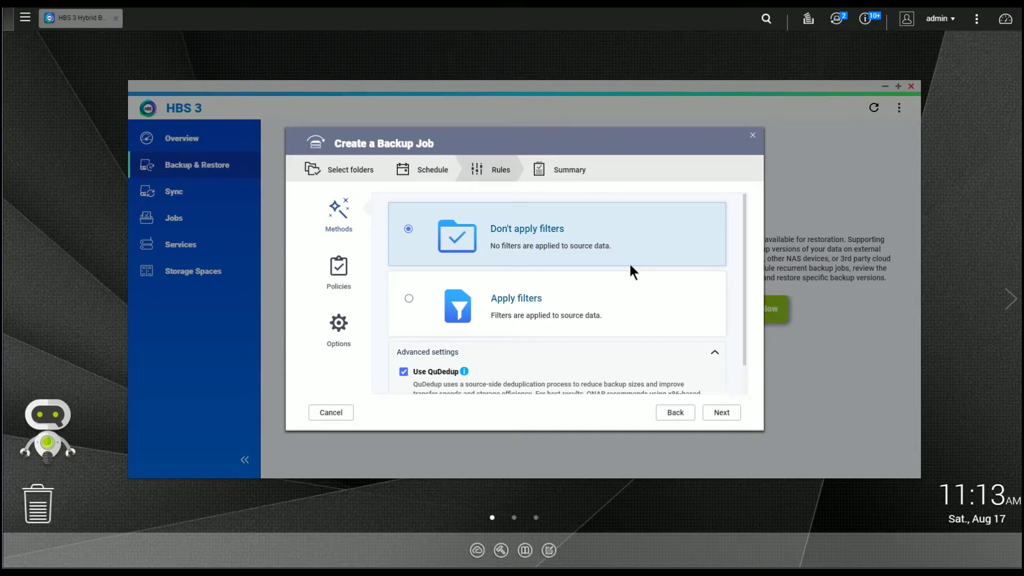
pyautogui.scroll(-1, 622, 360)
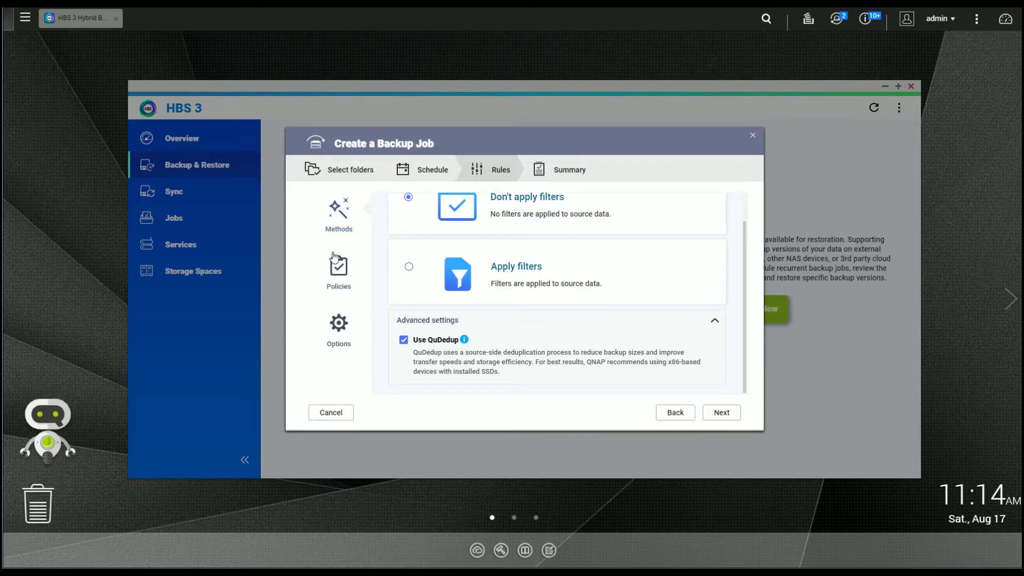
# Look through the Policies checkboxes and Options (10 MB log size, 1200-second timeout) without changes.
pyautogui.click(337, 284)
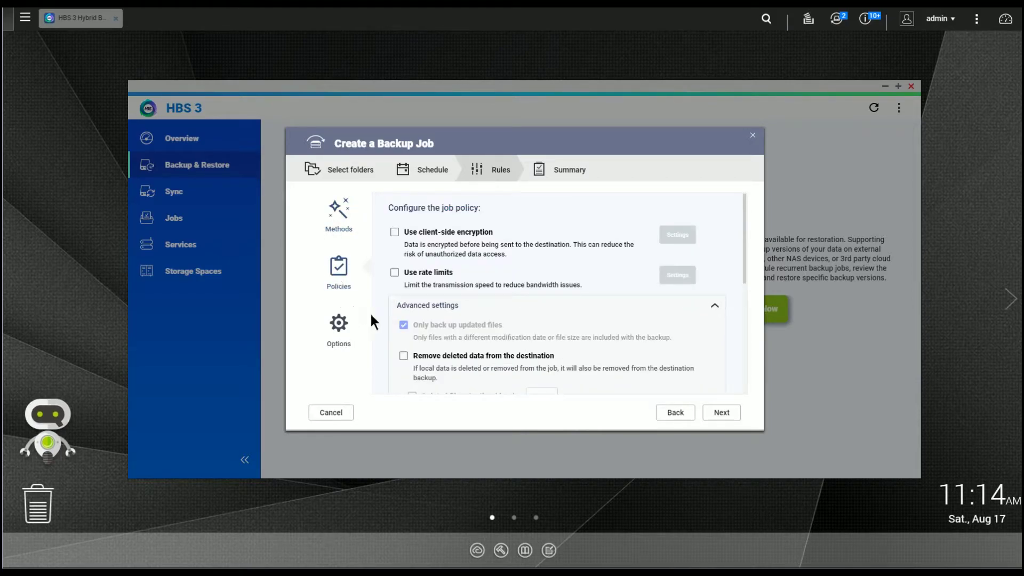
pyautogui.scroll(-1, 449, 353)
pyautogui.scroll(-3, 449, 355)
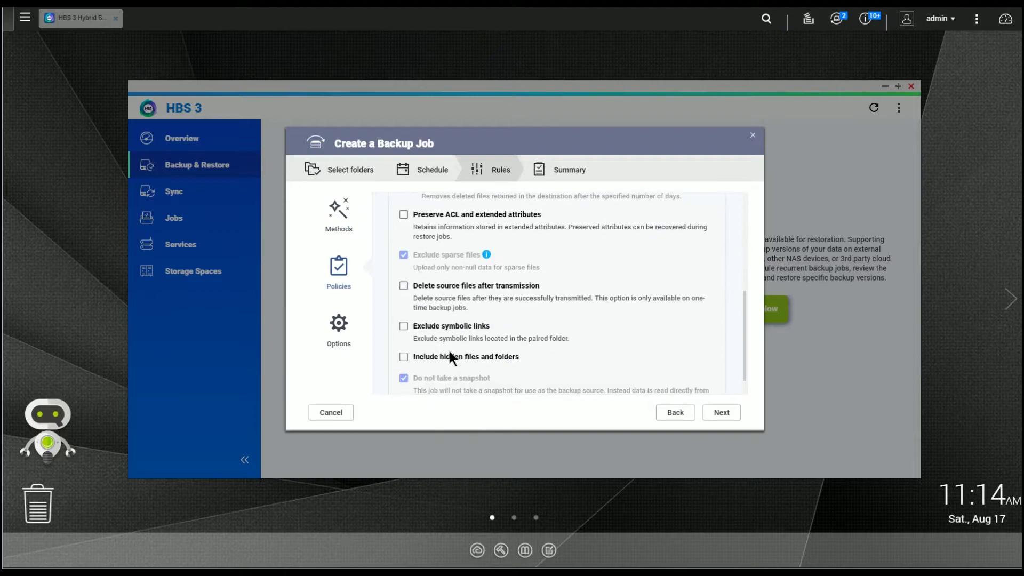
pyautogui.scroll(1, 478, 280)
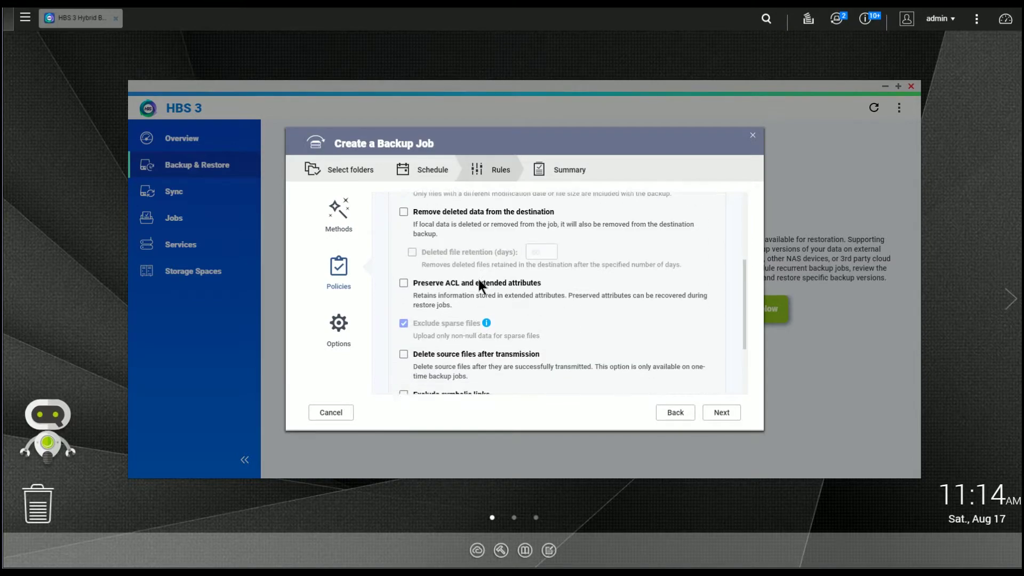
pyautogui.scroll(-2, 469, 286)
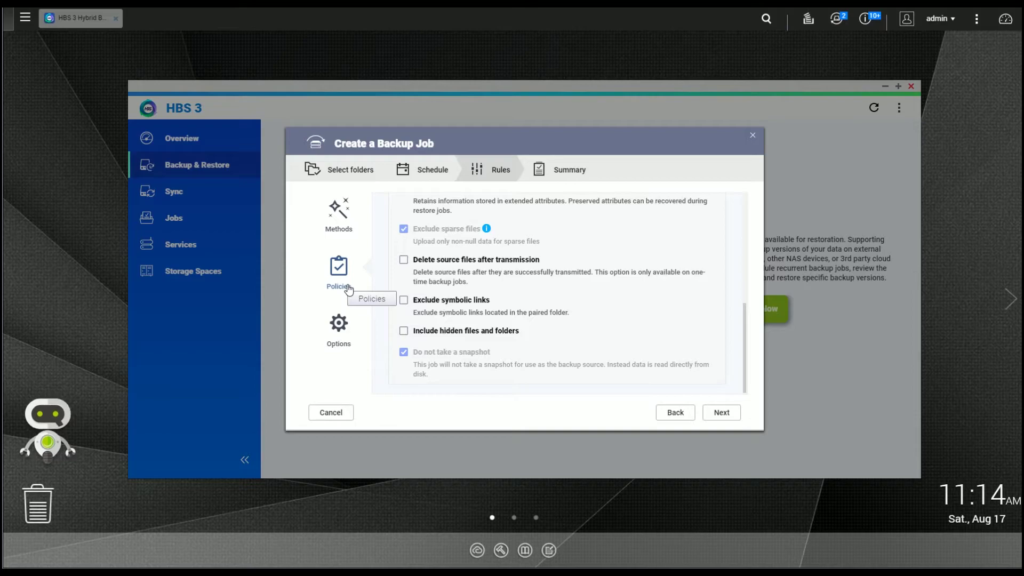
pyautogui.scroll(-5, 533, 341)
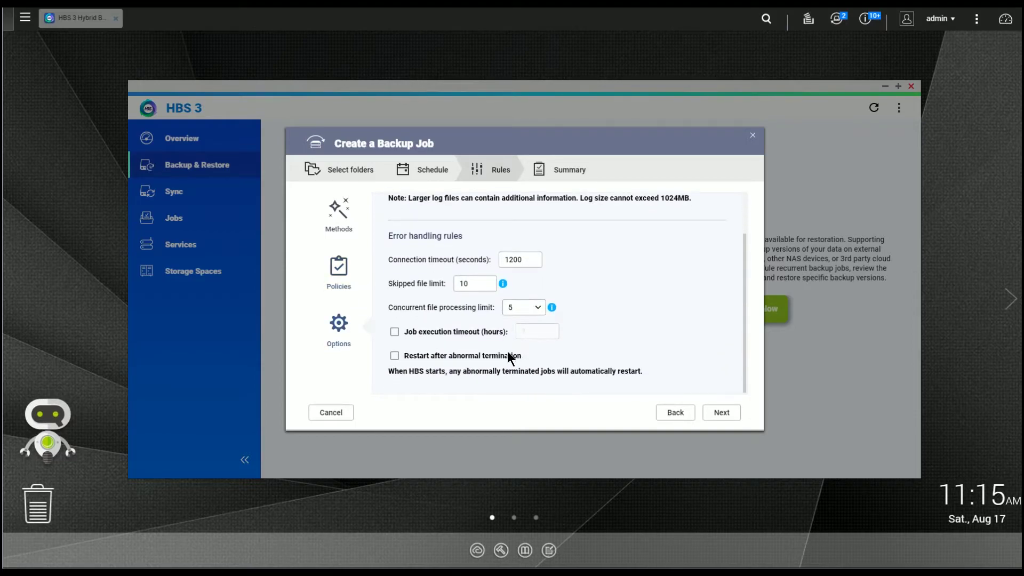
pyautogui.scroll(1, 515, 357)
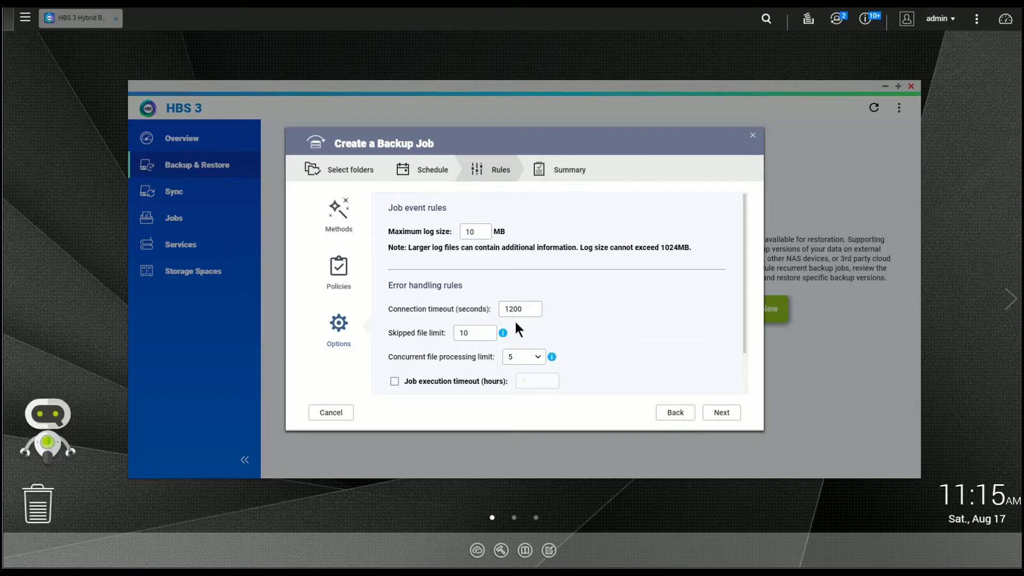
# Review the summary and create the Test Backup job from P-Data to USB Import on Remote NAS 1.
pyautogui.click(733, 415)
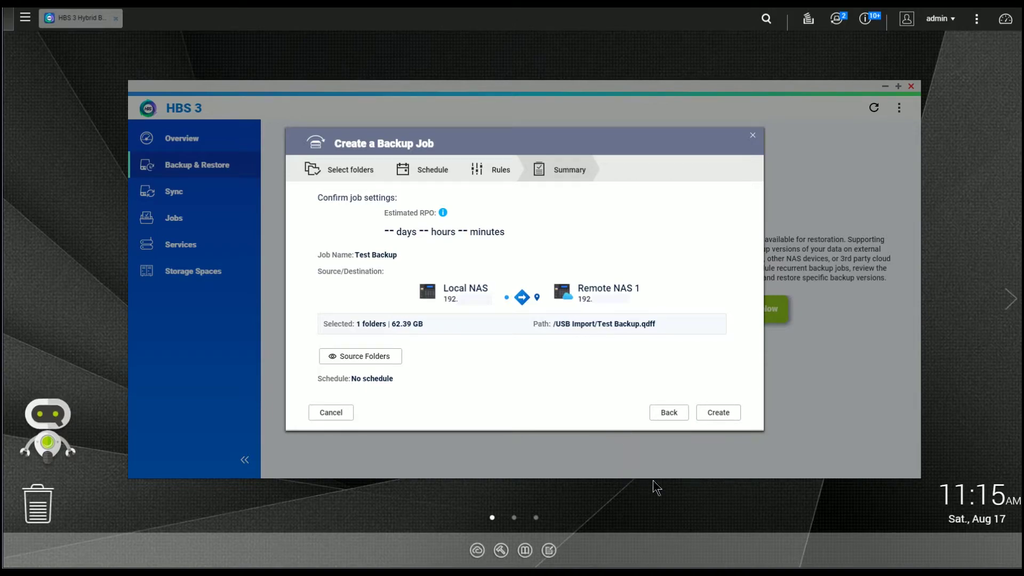
pyautogui.click(712, 412)
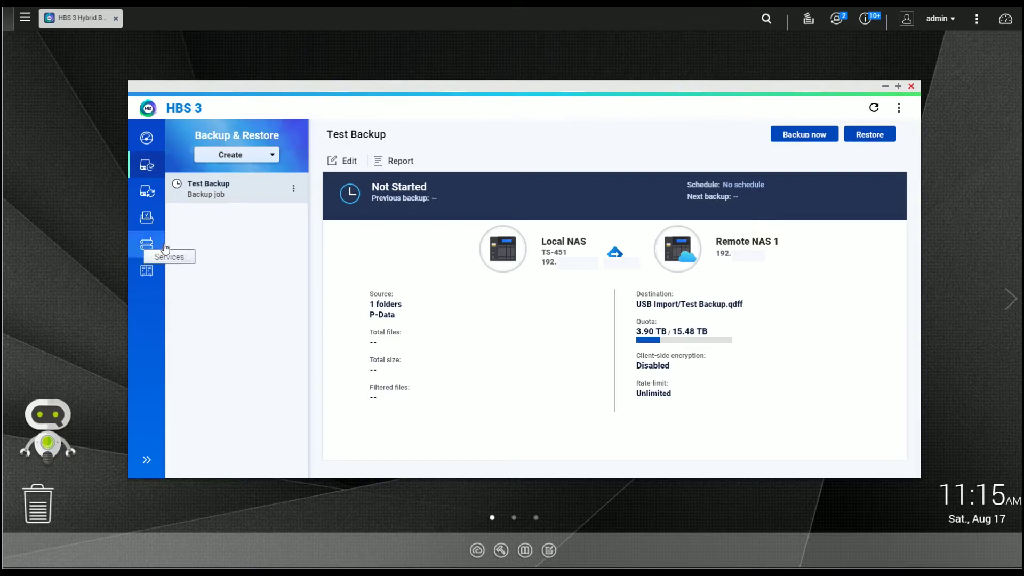
# Expand the sidebar, open Sync, and drop down the Sync Now list of job types.
pyautogui.click(146, 463)
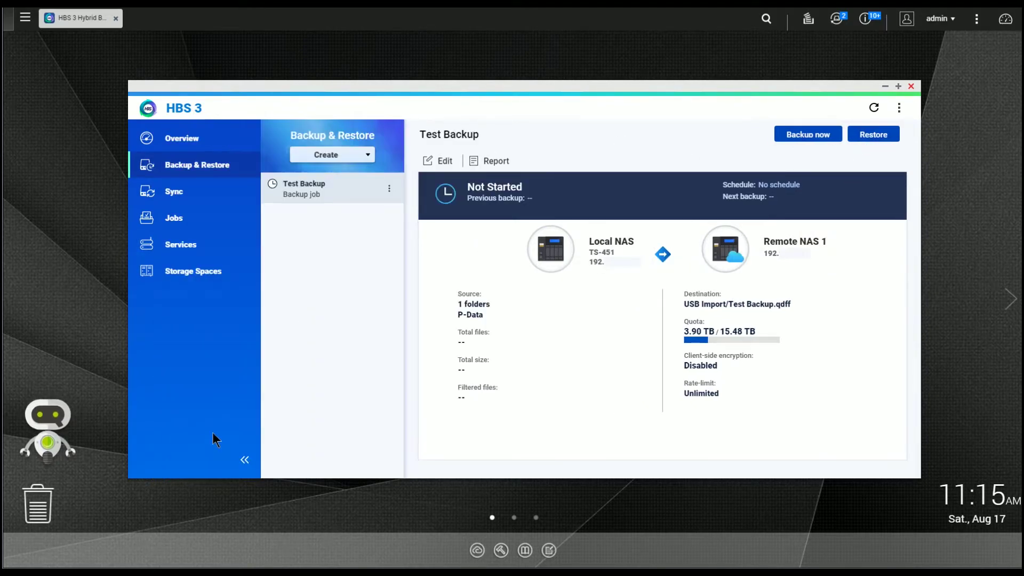
pyautogui.click(204, 200)
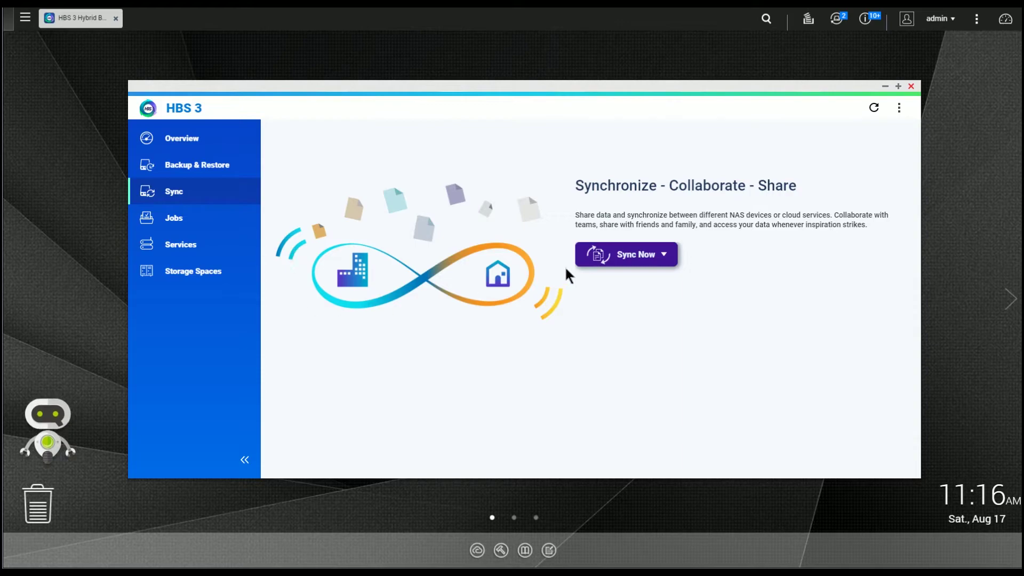
pyautogui.click(630, 265)
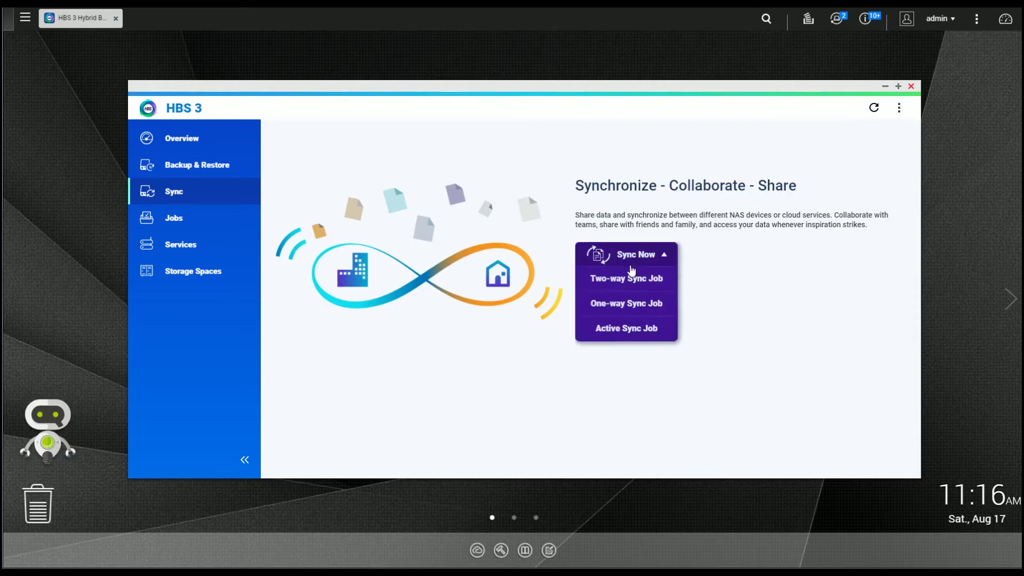
# Create One-way Sync 1 pairing Local NAS with the Remote NAS 1 destination.
pyautogui.click(637, 308)
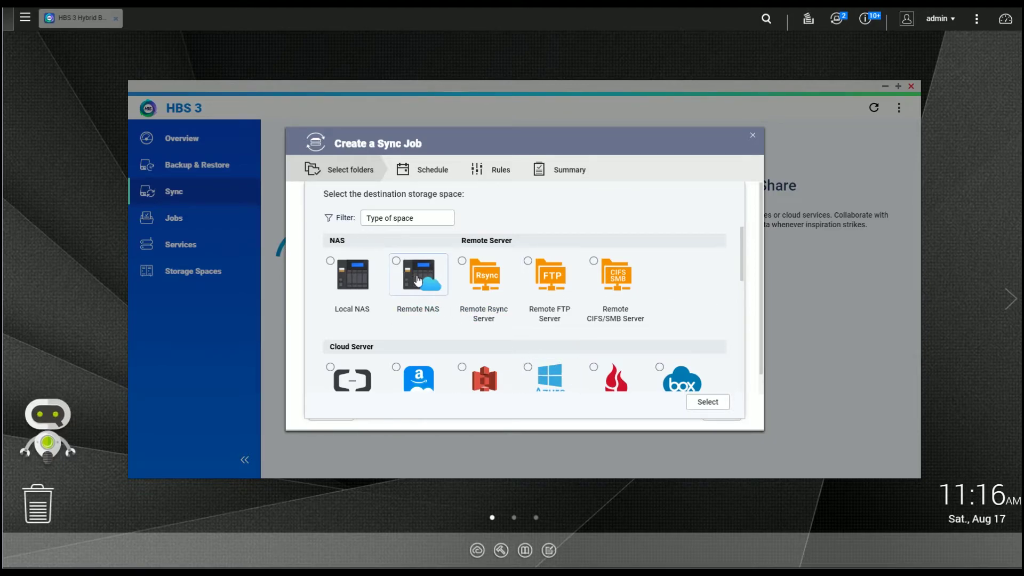
pyautogui.click(427, 274)
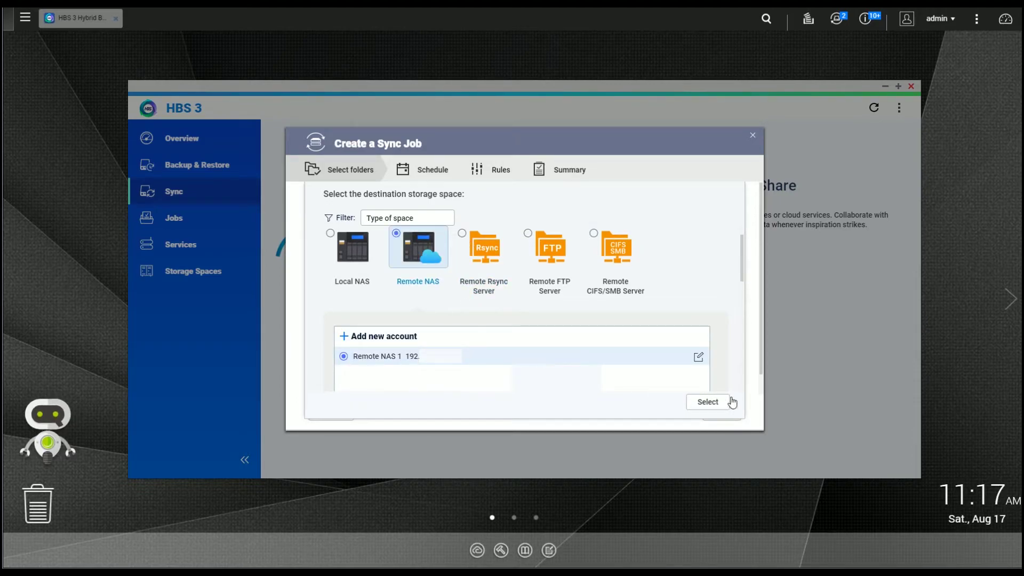
pyautogui.click(708, 402)
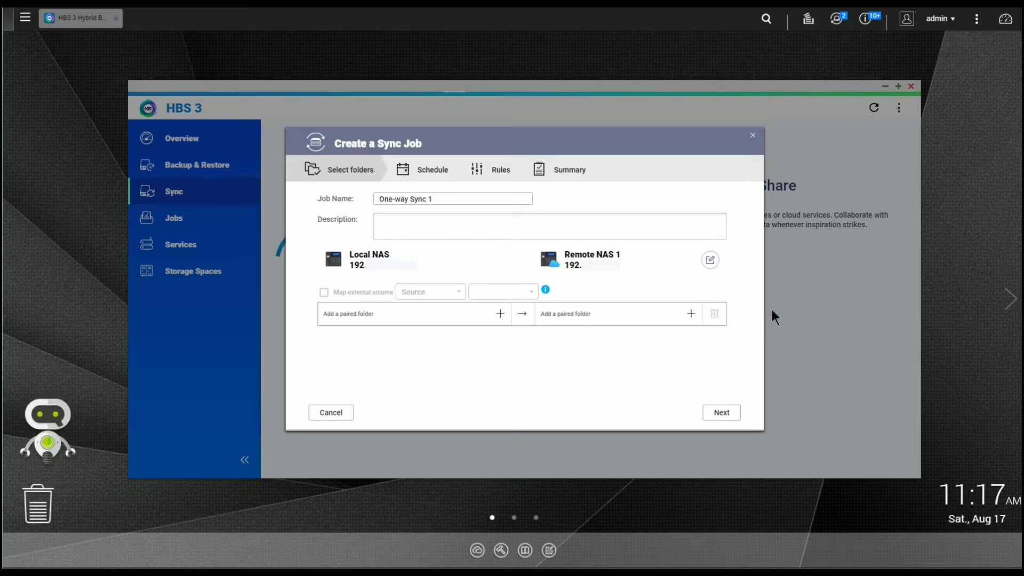
# Set the local Download folder as source and /USB Import on Remote NAS 1 as destination.
pyautogui.click(501, 315)
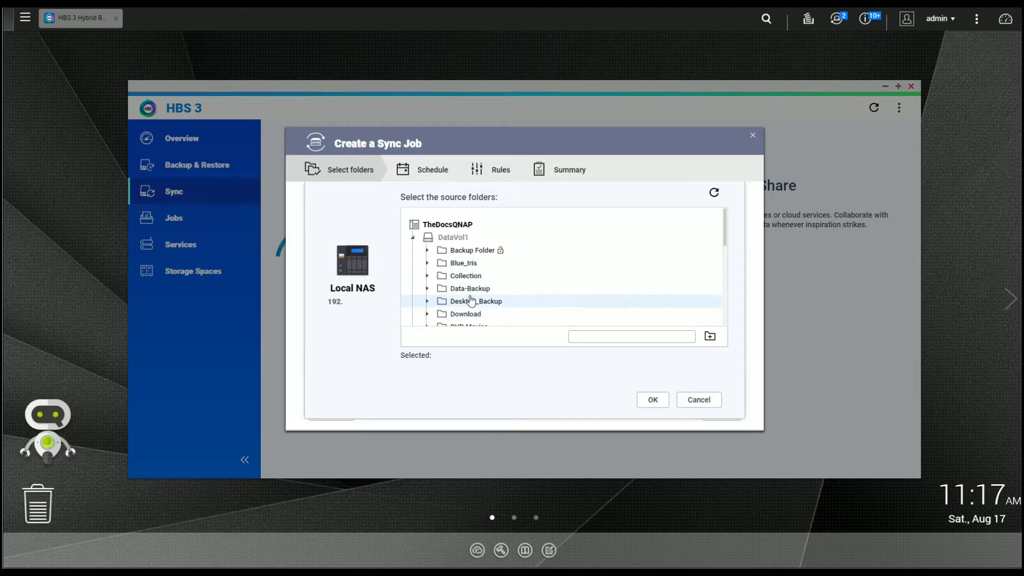
pyautogui.click(468, 314)
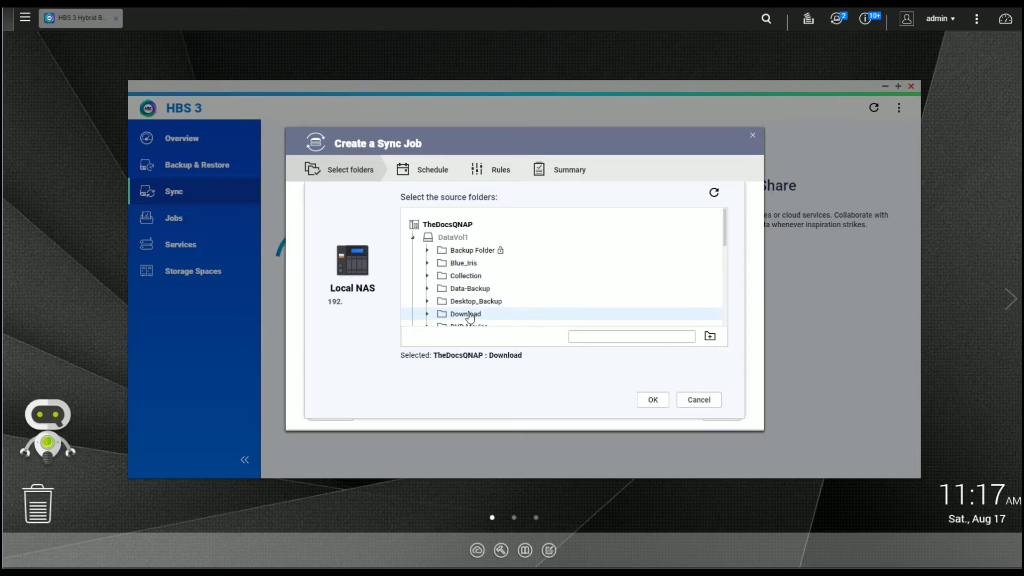
pyautogui.click(652, 401)
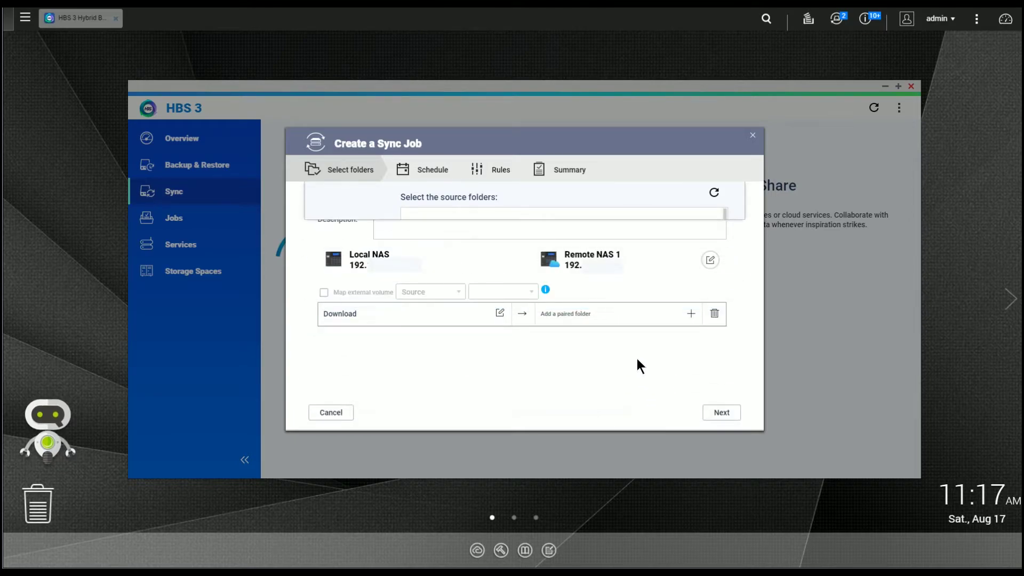
pyautogui.click(690, 314)
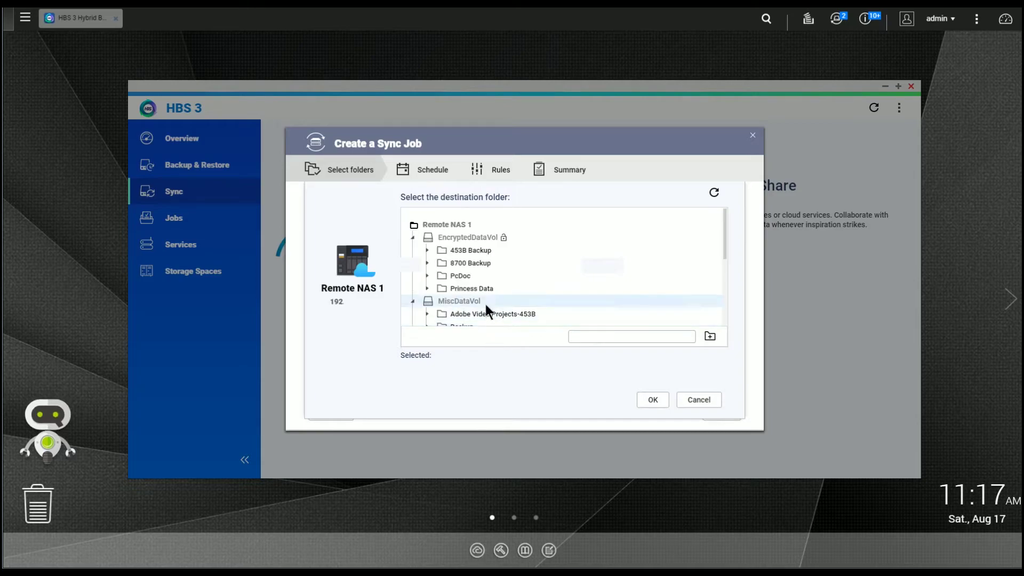
pyautogui.scroll(-2, 479, 295)
pyautogui.click(469, 285)
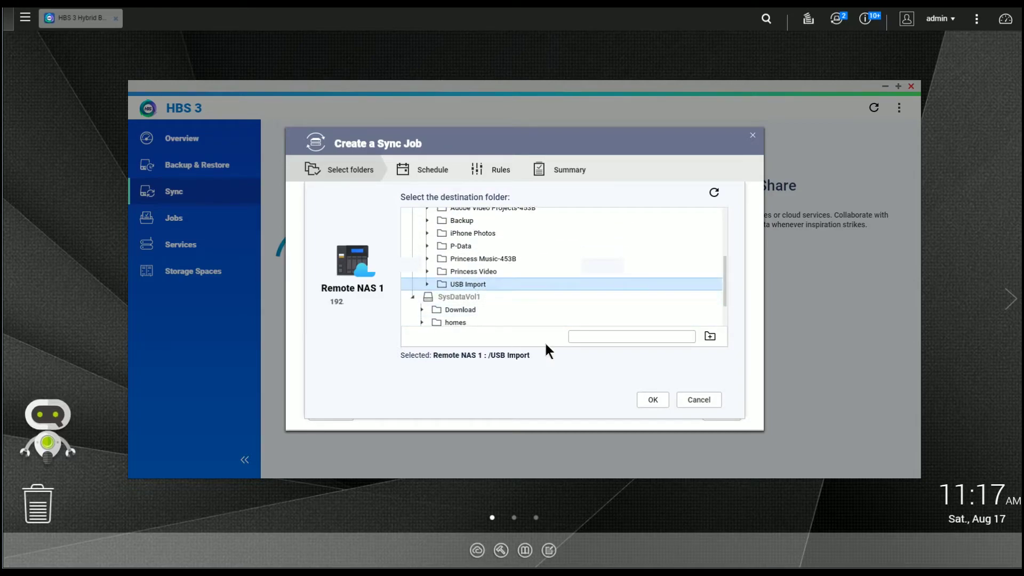
pyautogui.click(653, 399)
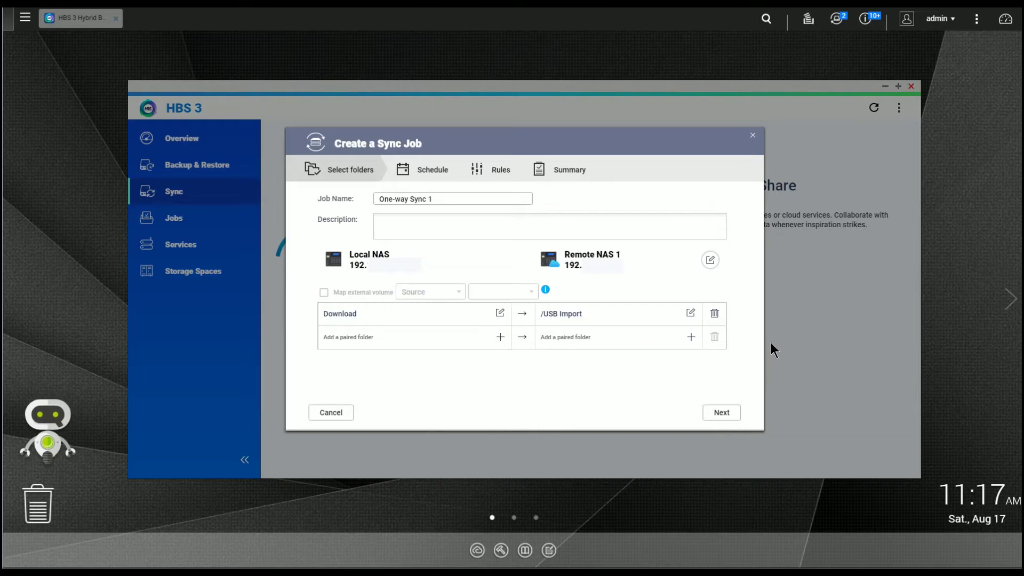
# Leave the sync job with no schedule.
pyautogui.click(715, 413)
pyautogui.scroll(-1, 566, 354)
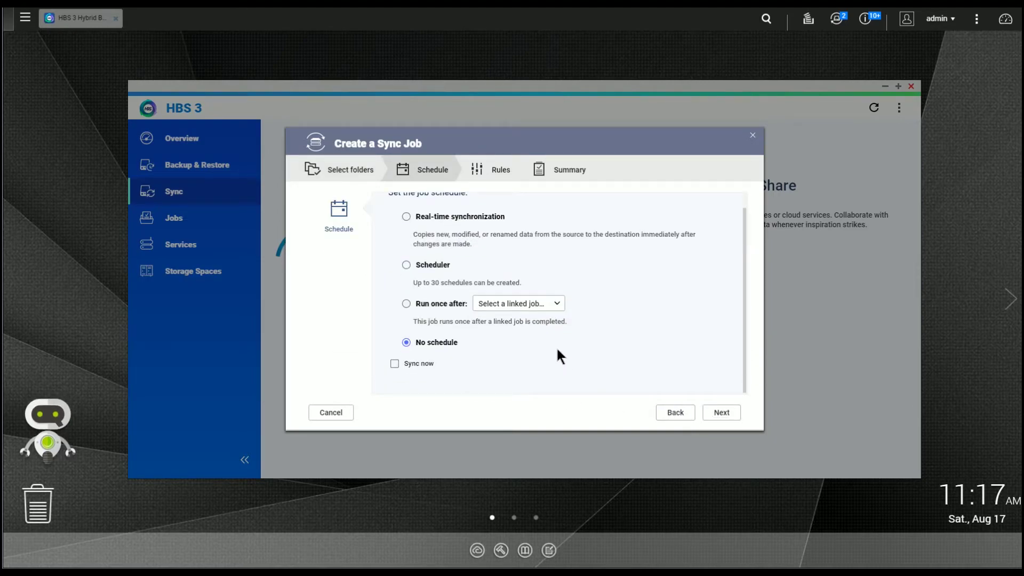
pyautogui.scroll(1, 556, 346)
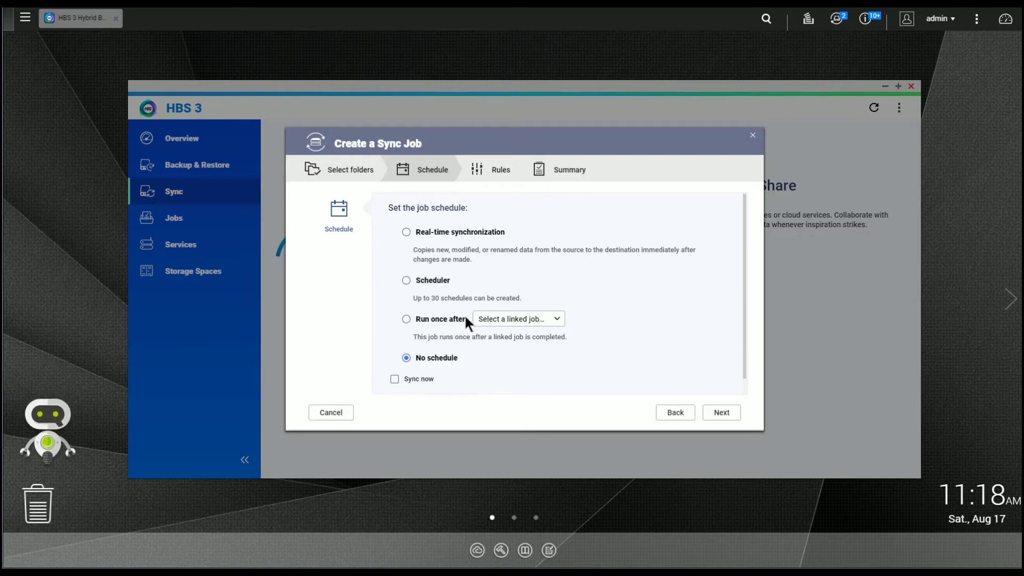
pyautogui.click(715, 418)
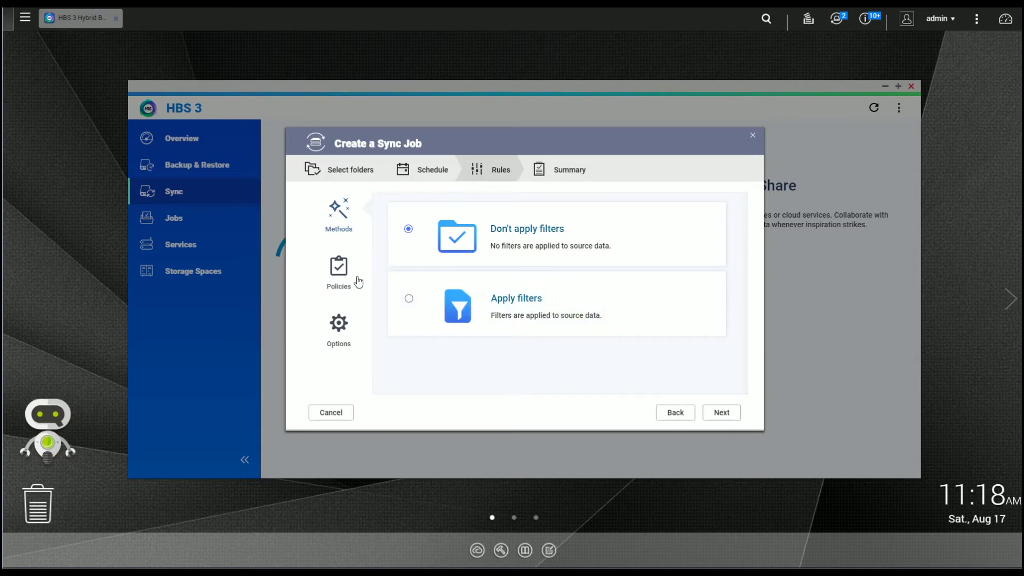
# Keep the default Policies and Options rules and create the One-way Sync 1 job.
pyautogui.click(358, 281)
pyautogui.scroll(-5, 490, 270)
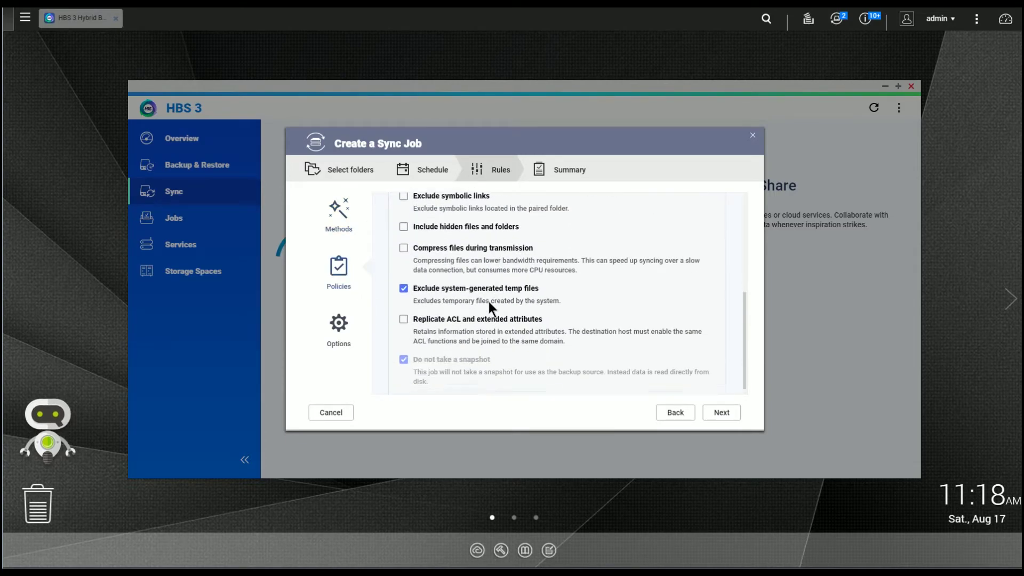
pyautogui.scroll(5, 489, 302)
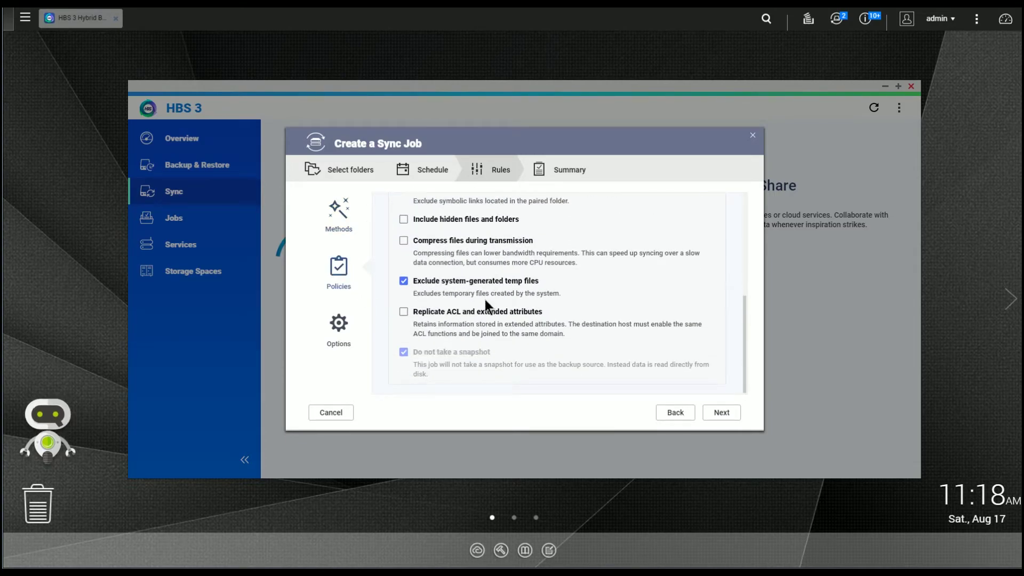
pyautogui.click(351, 330)
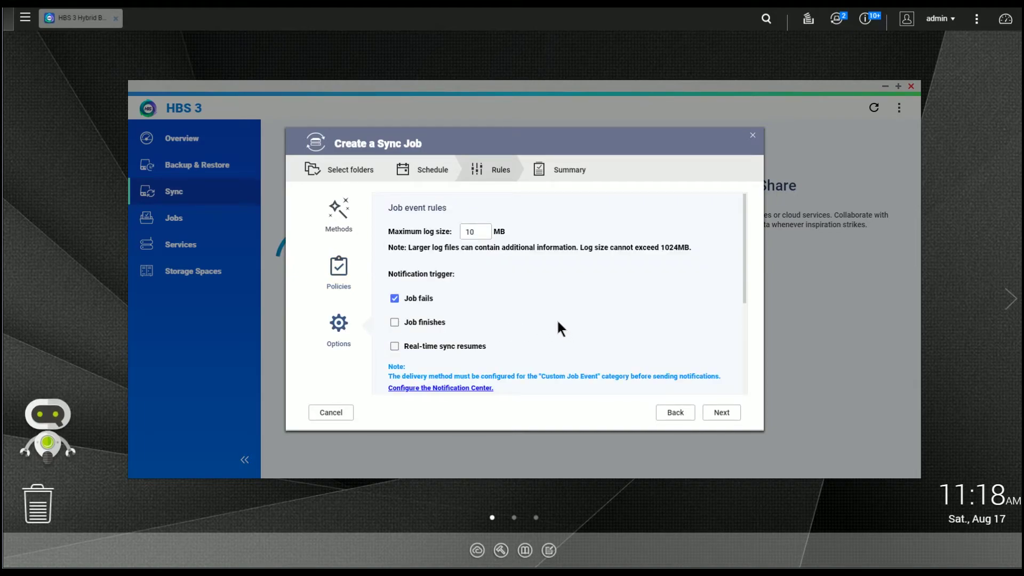
pyautogui.scroll(-3, 556, 320)
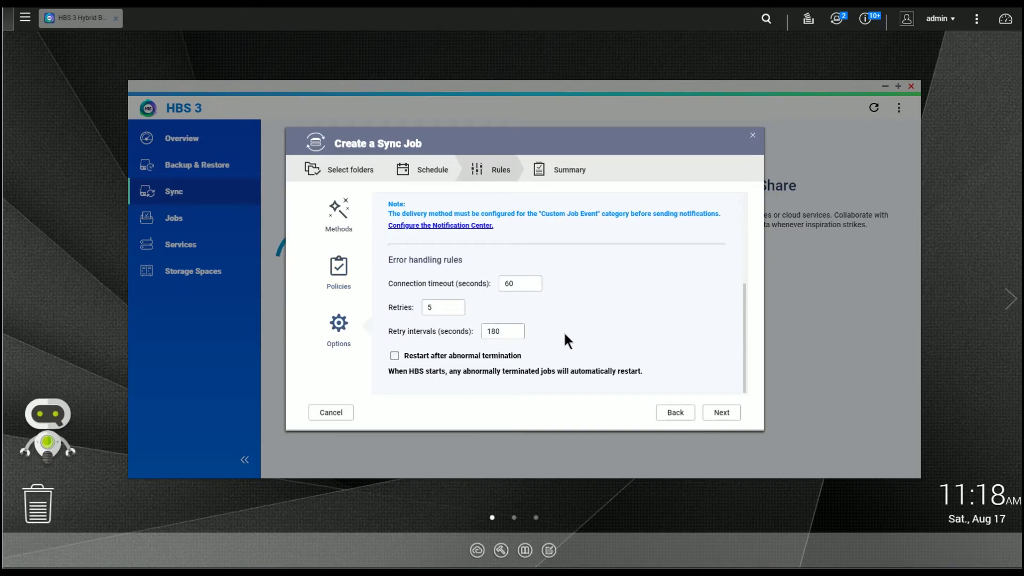
pyautogui.click(721, 412)
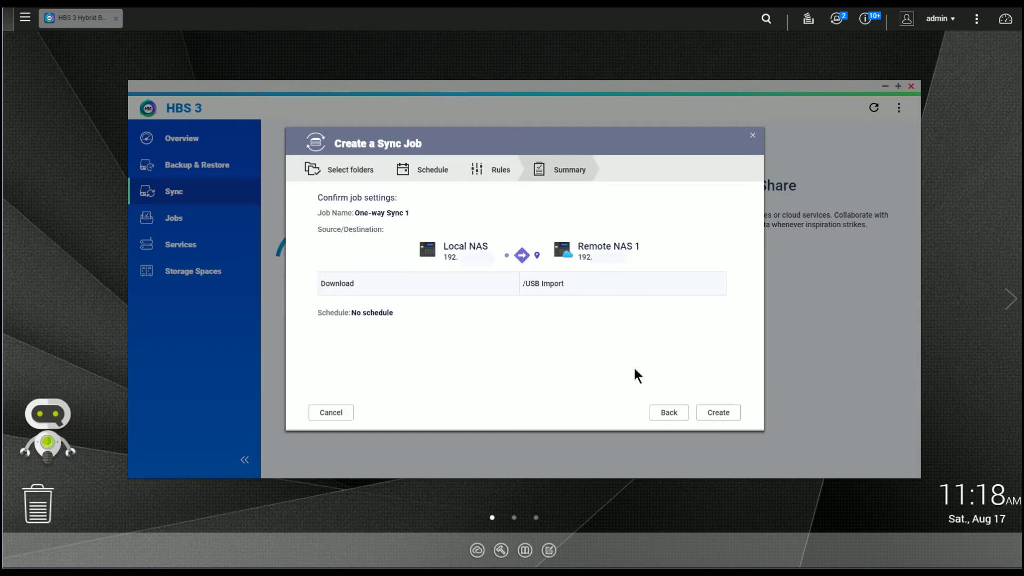
pyautogui.click(715, 417)
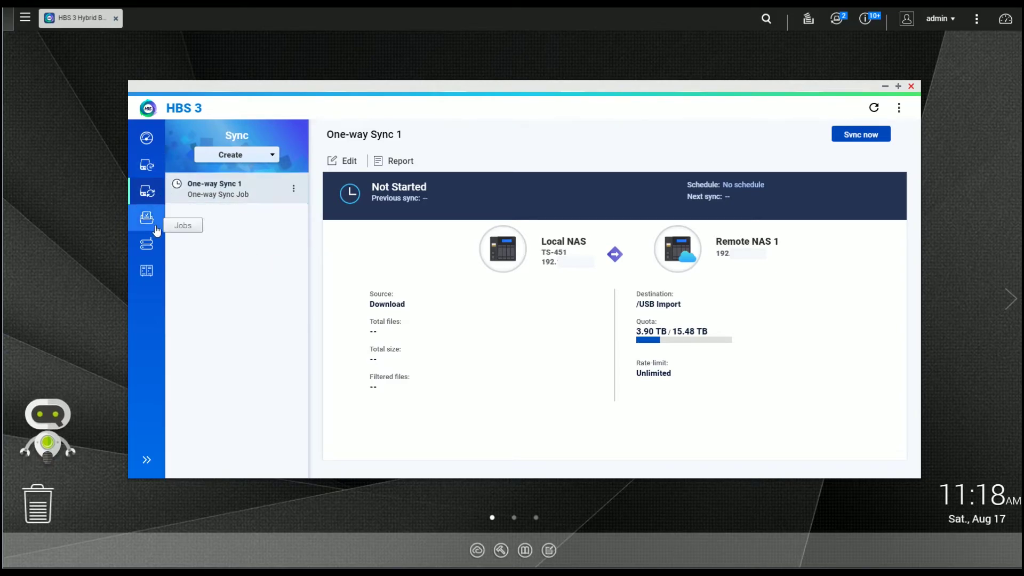
# Show the Jobs list with One-way Sync 1 and Test Backup, both Not Started.
pyautogui.click(143, 459)
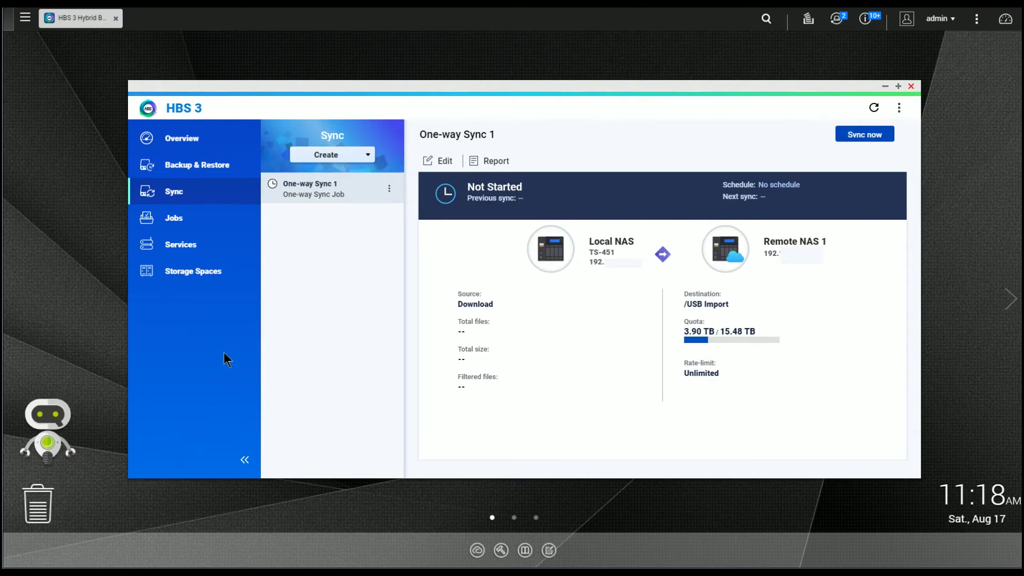
pyautogui.click(183, 222)
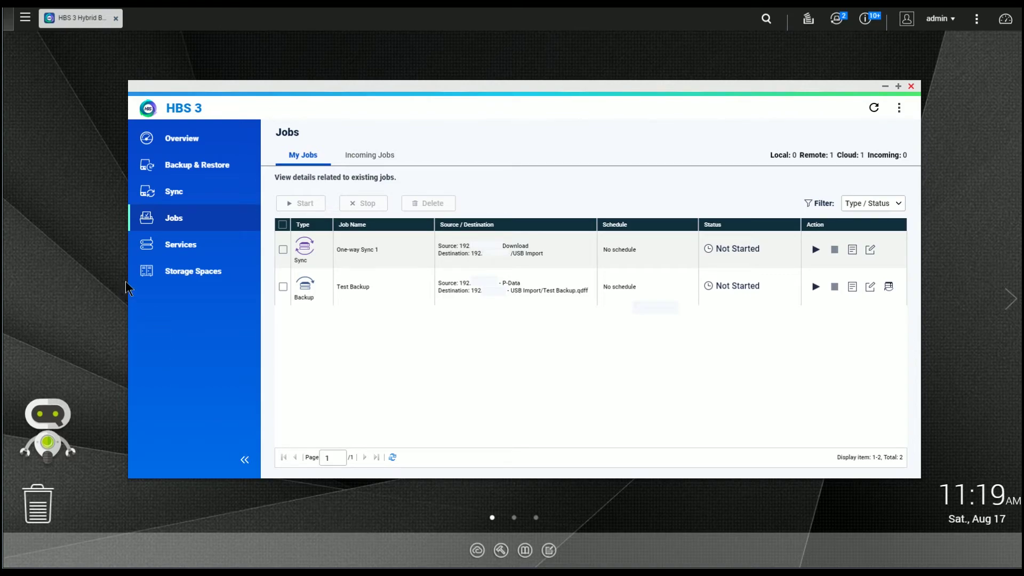
# Browse Services from Time Machine through Rsync Server to the disabled RTRR Server page.
pyautogui.click(151, 247)
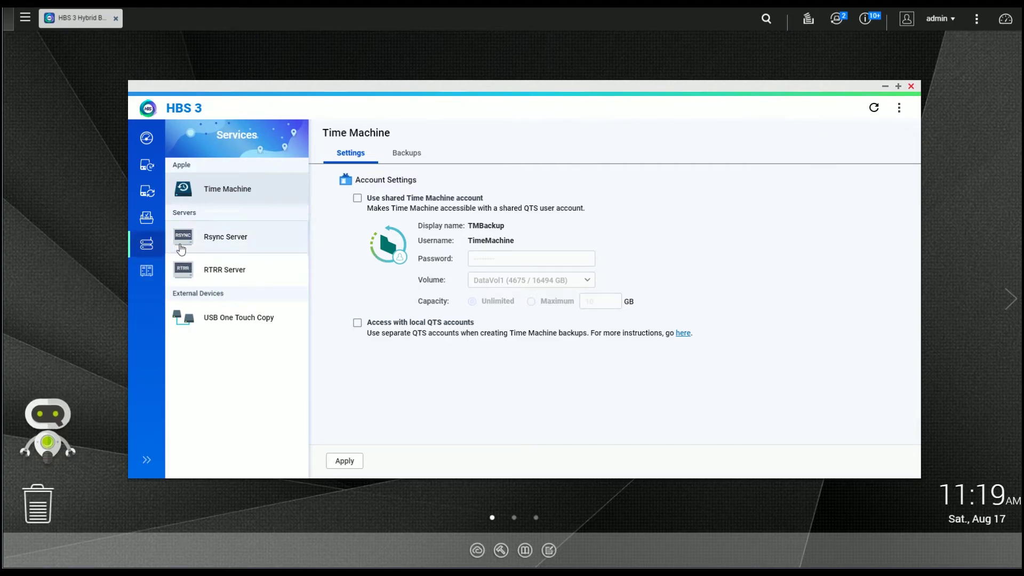
pyautogui.click(187, 242)
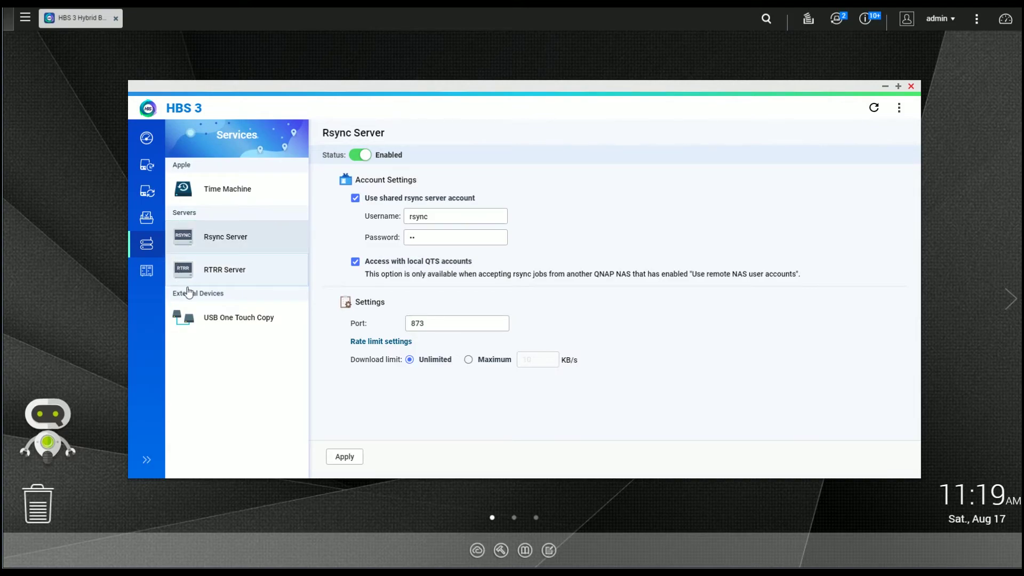
pyautogui.click(197, 273)
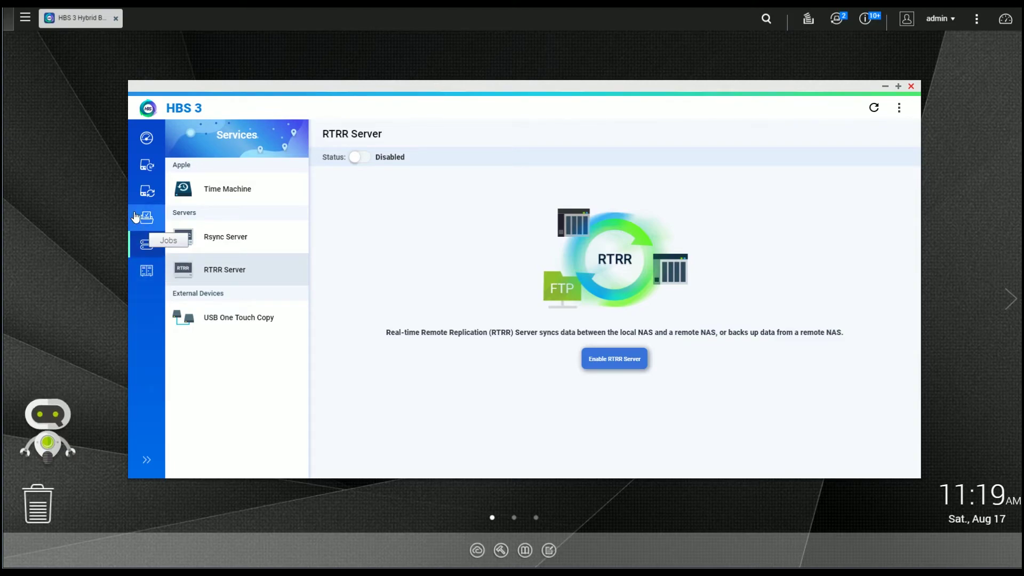
# Show the USB One Touch Copy page, in External Storage Drive mode, under External Devices.
pyautogui.click(203, 316)
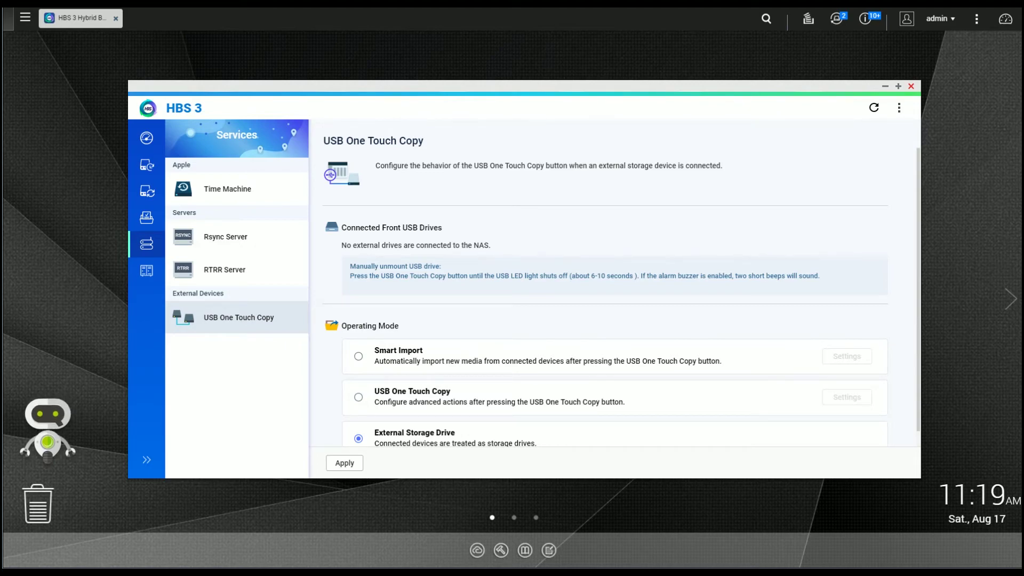
pyautogui.scroll(-1, 341, 434)
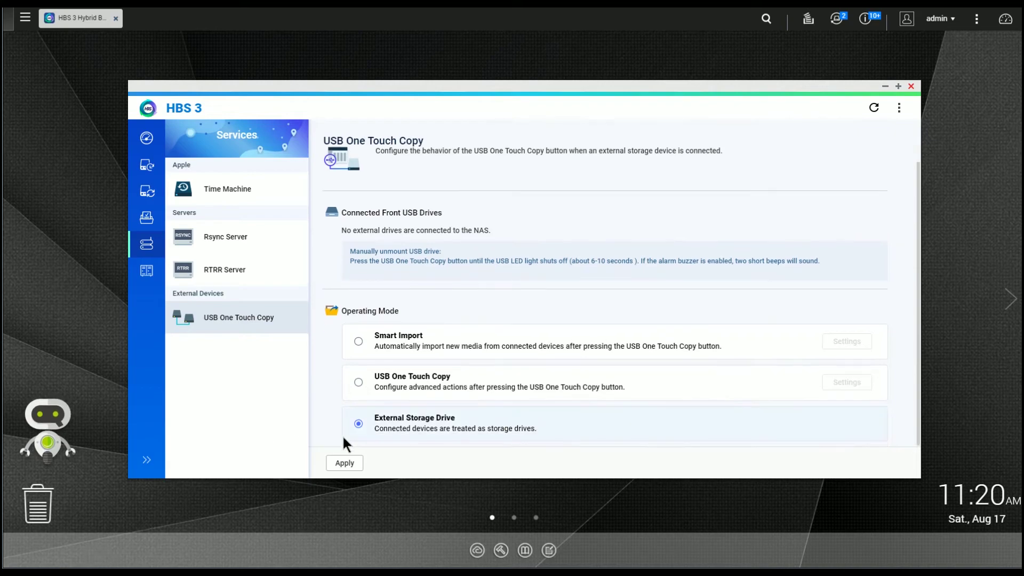
pyautogui.click(358, 342)
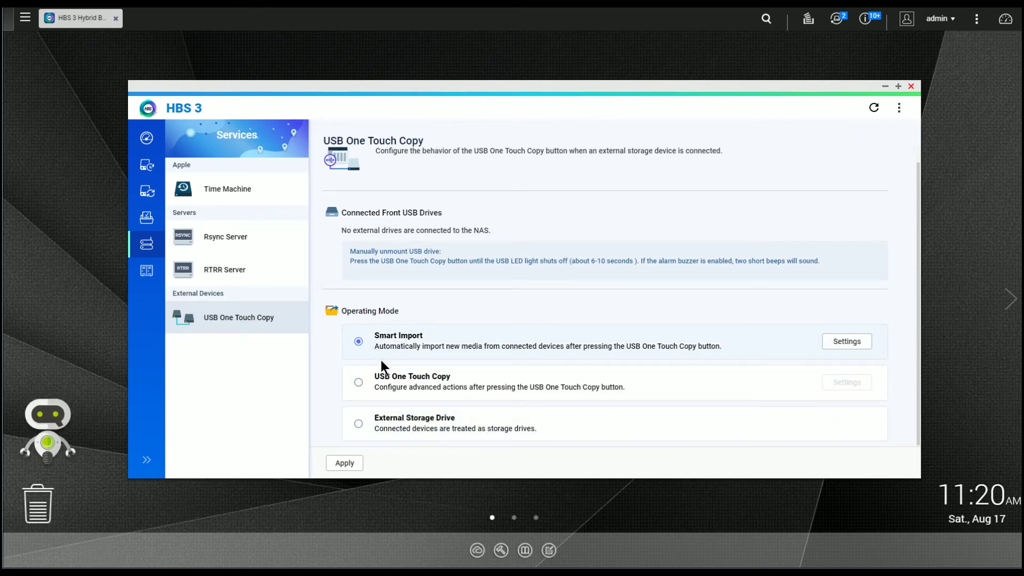
pyautogui.click(836, 347)
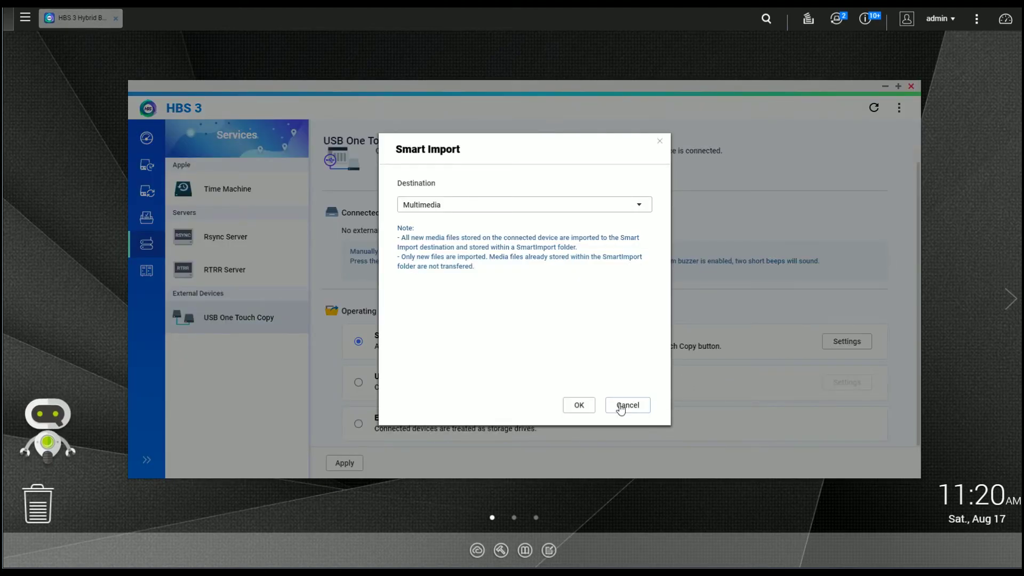
pyautogui.click(619, 407)
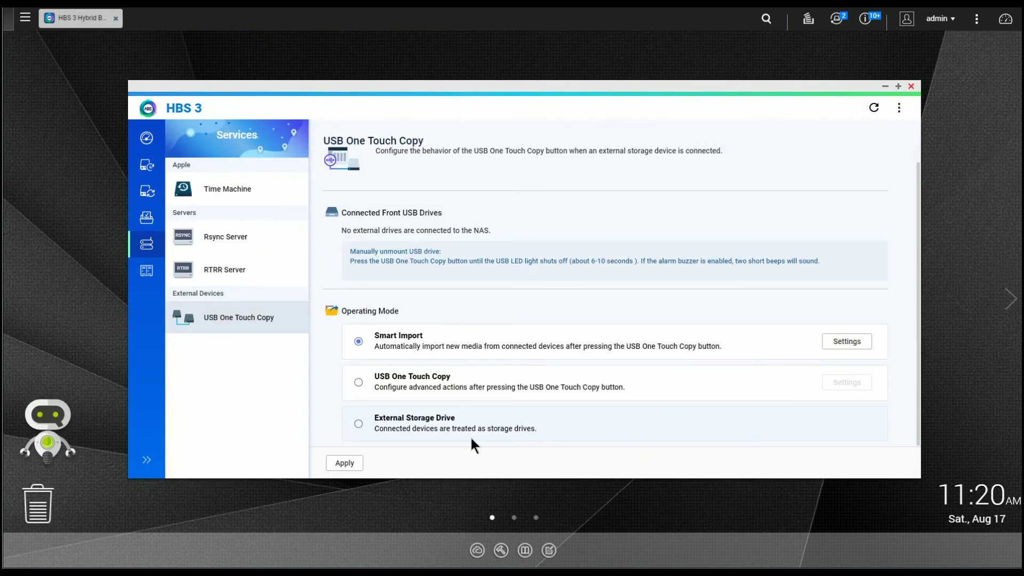
pyautogui.click(358, 382)
pyautogui.click(834, 381)
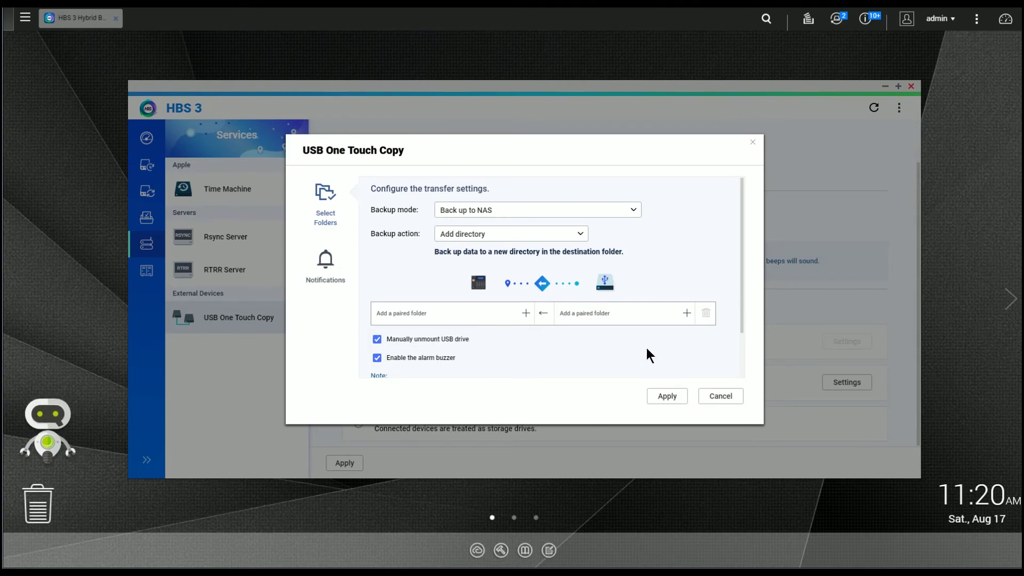
pyautogui.click(708, 399)
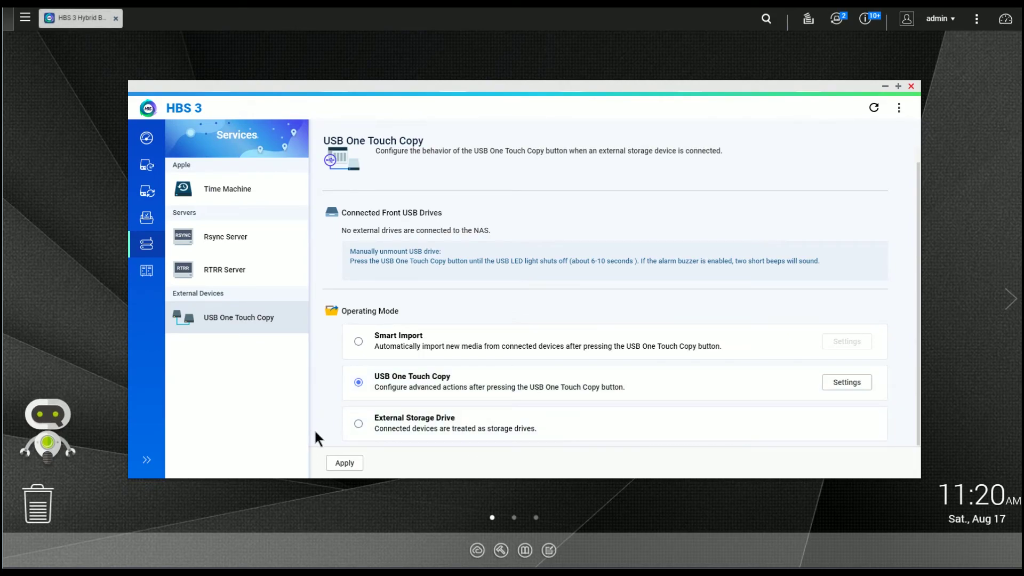
pyautogui.click(359, 424)
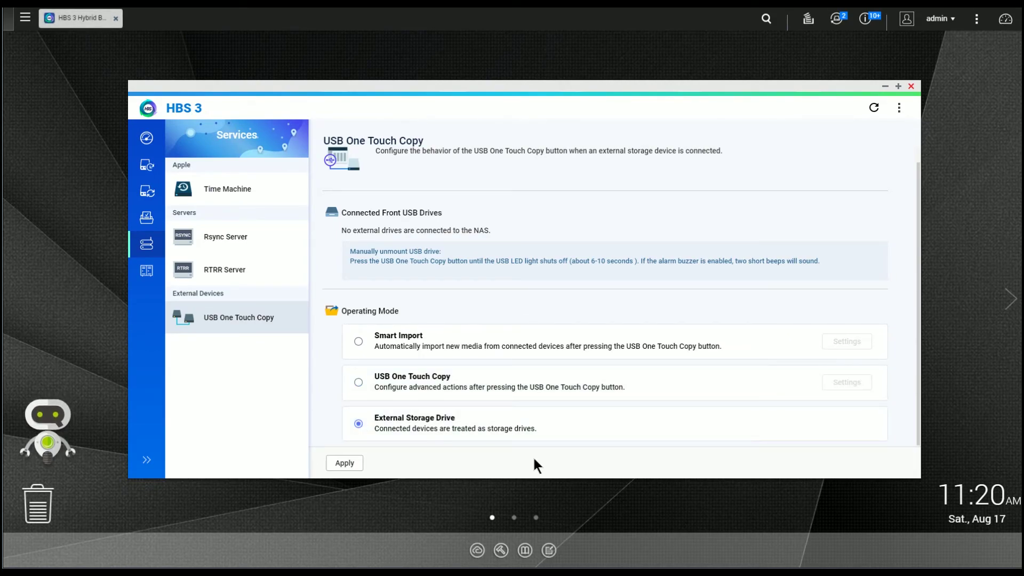